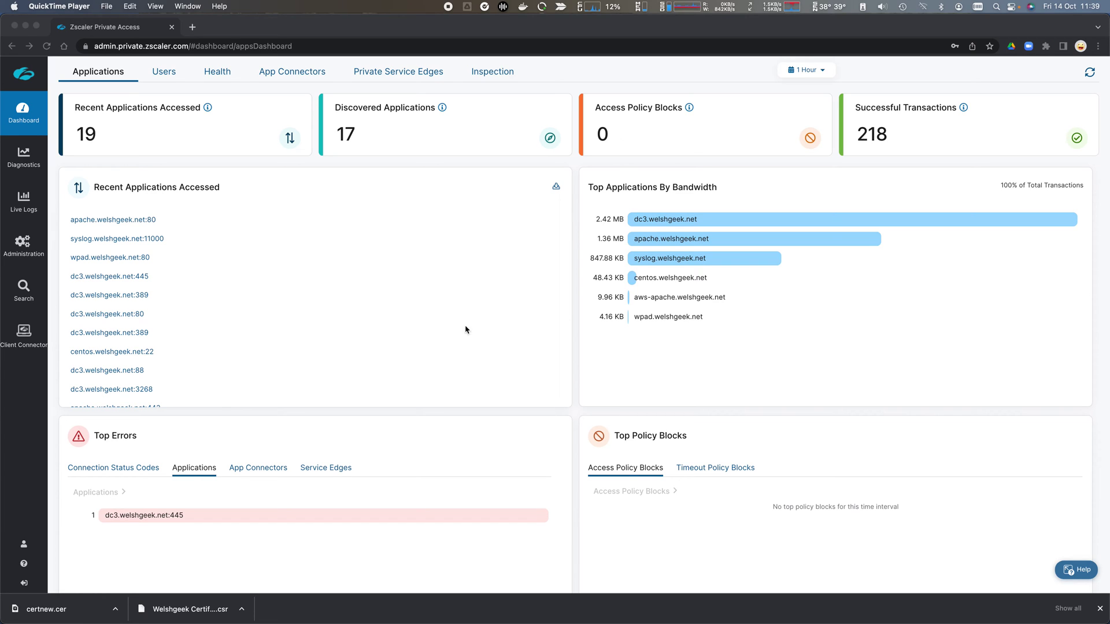
Open Application Segments, expand the Apache segment, then switch to the Inspection applications list
click(22, 246)
mouse_move(24, 248)
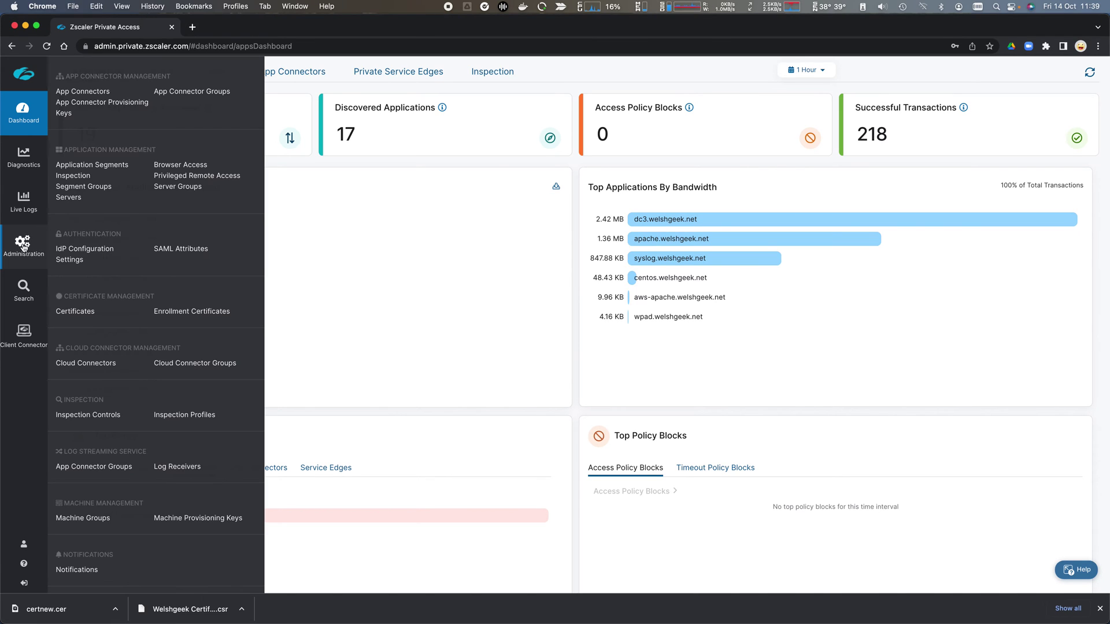
click(91, 165)
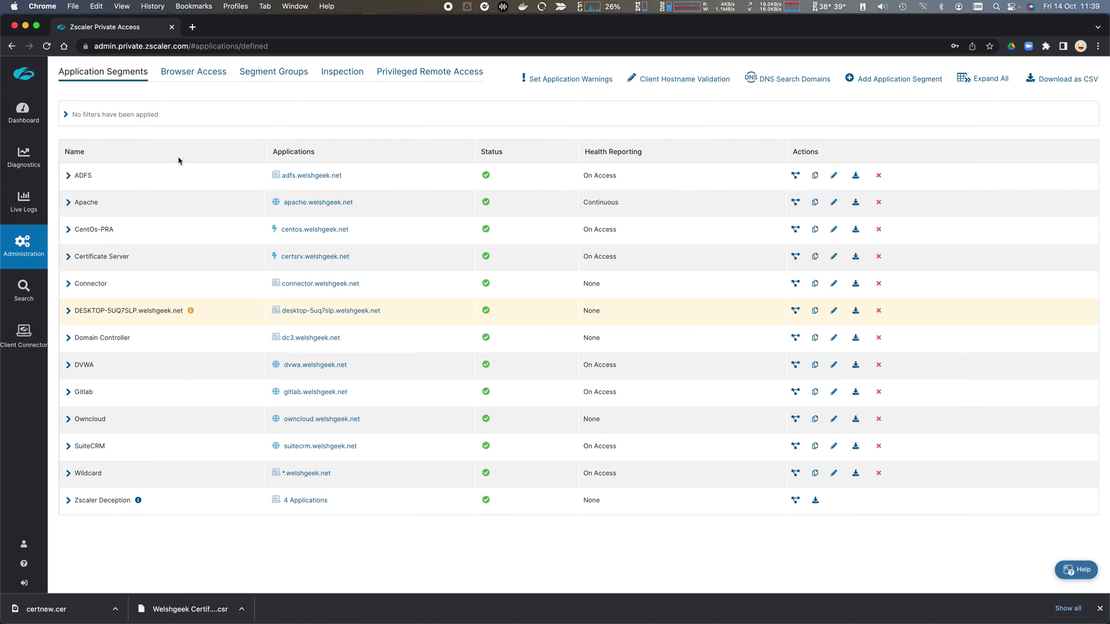
click(68, 204)
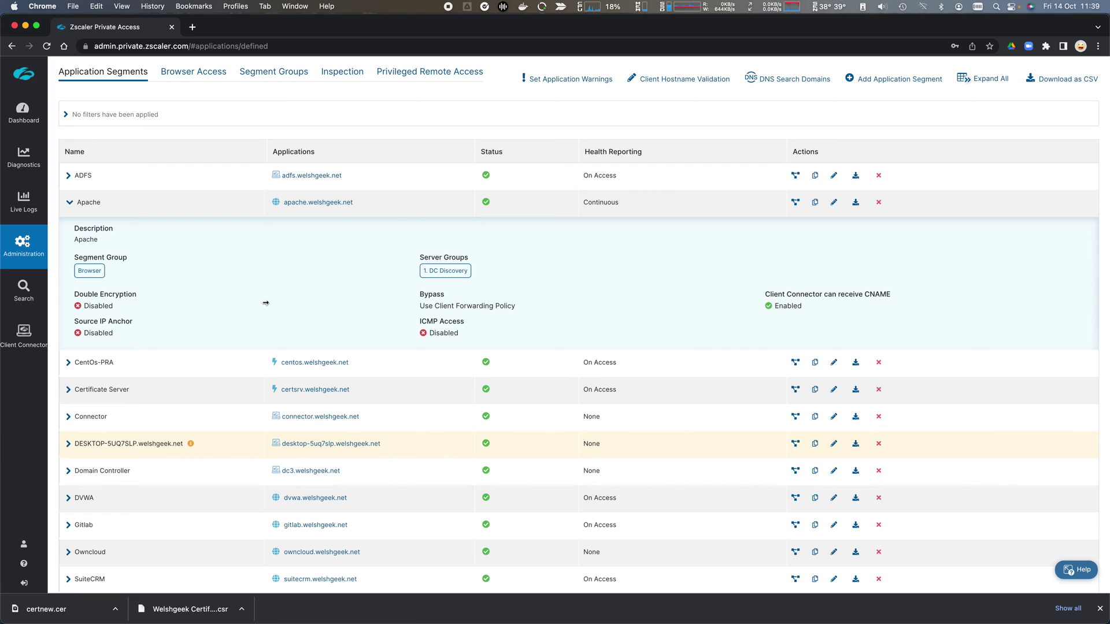
click(344, 73)
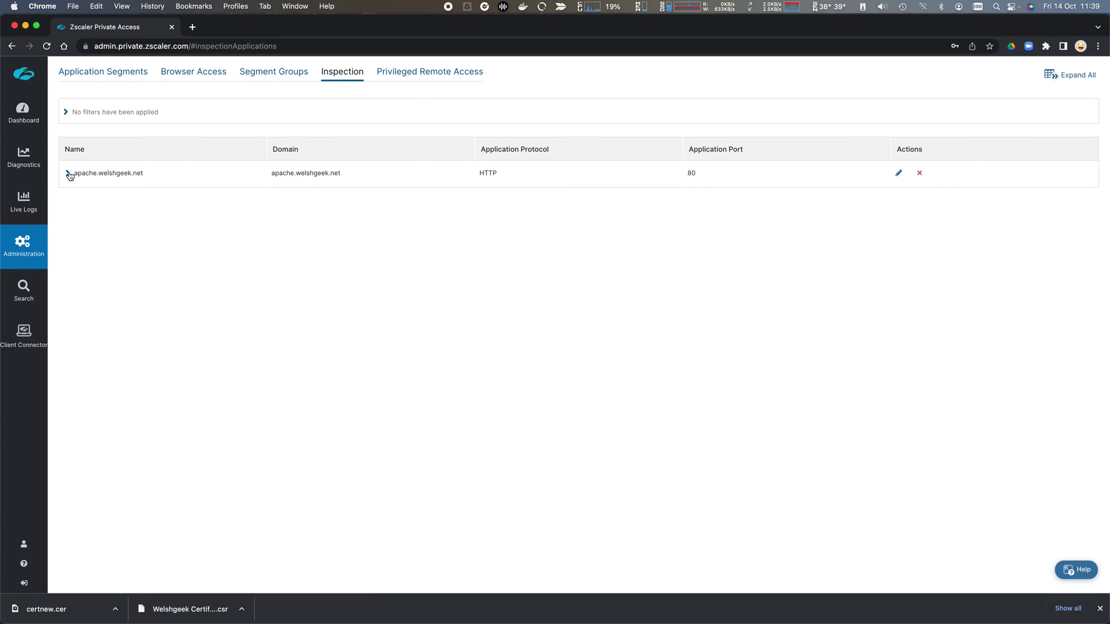
Expand apache.welshgeek.net to see segment group Browser and server group 1. DC Discovery, without editing it
click(69, 174)
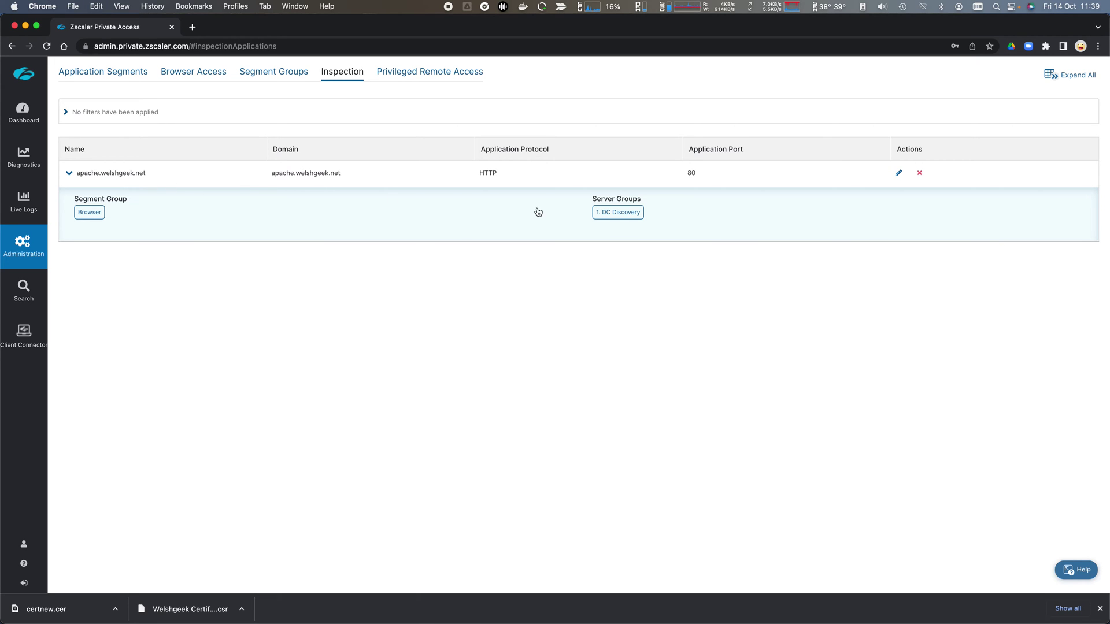
click(899, 174)
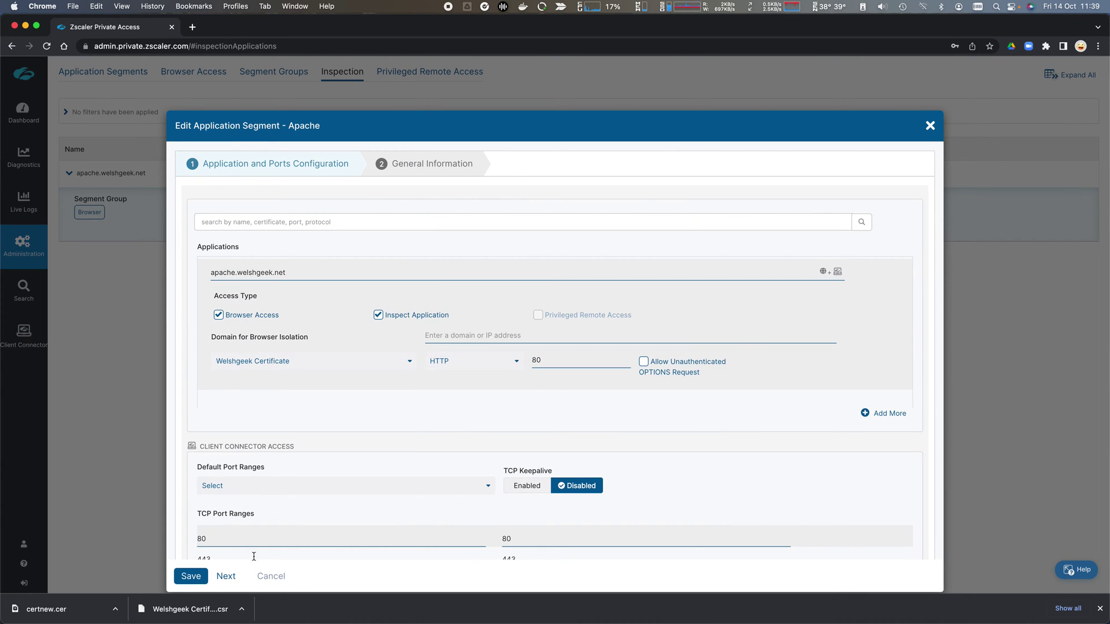
click(269, 578)
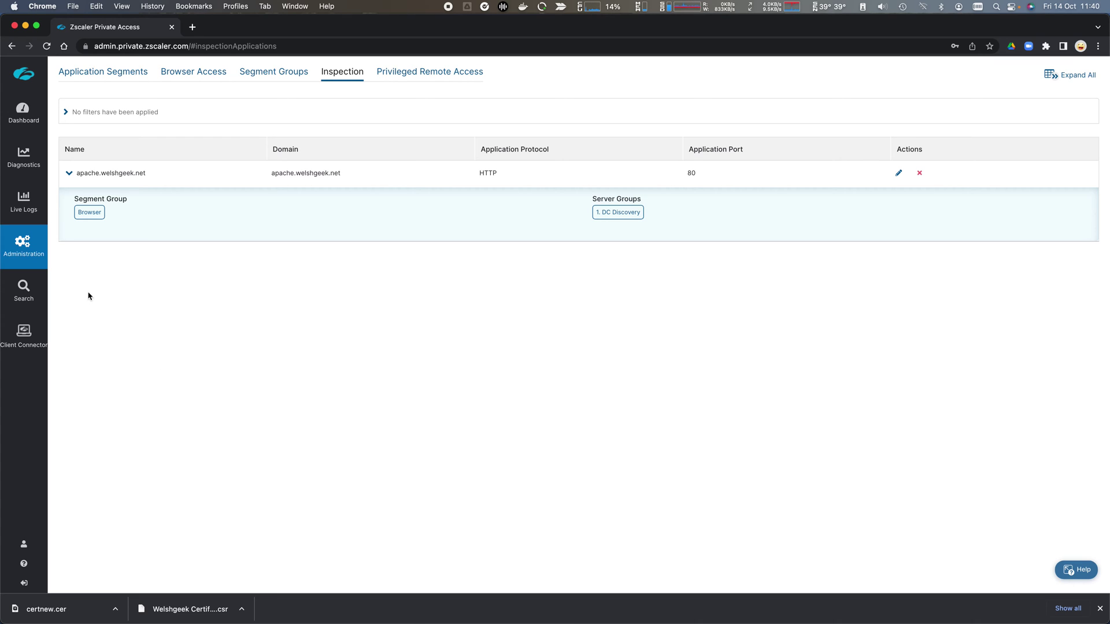
mouse_move(25, 250)
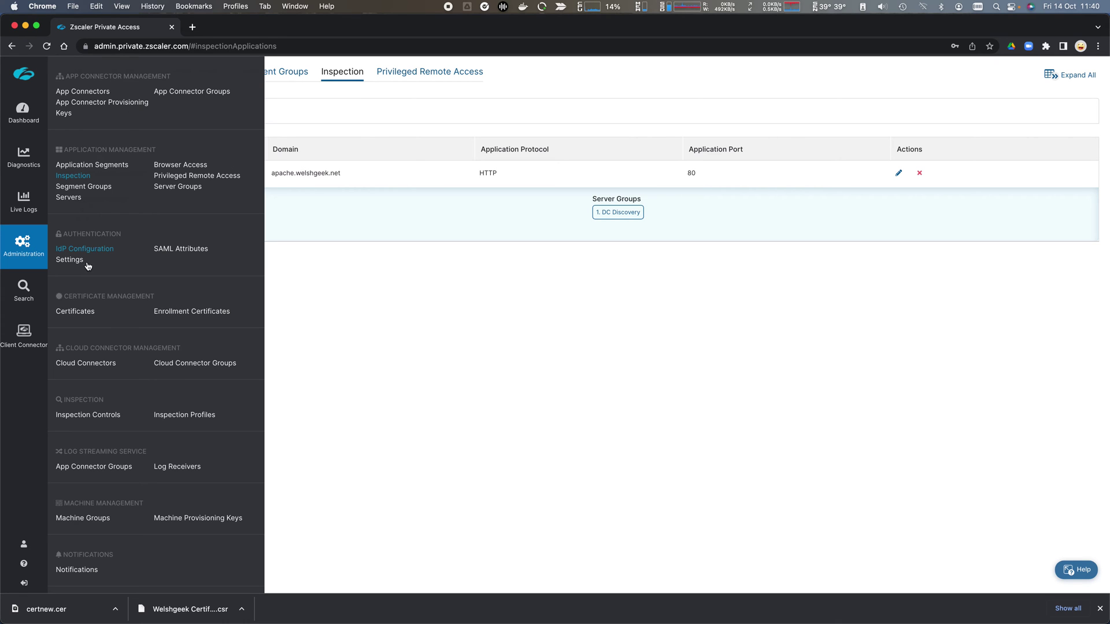
In Inspection Controls, expand Remote Code Execution and rule 932150, then switch to Custom Controls
click(102, 415)
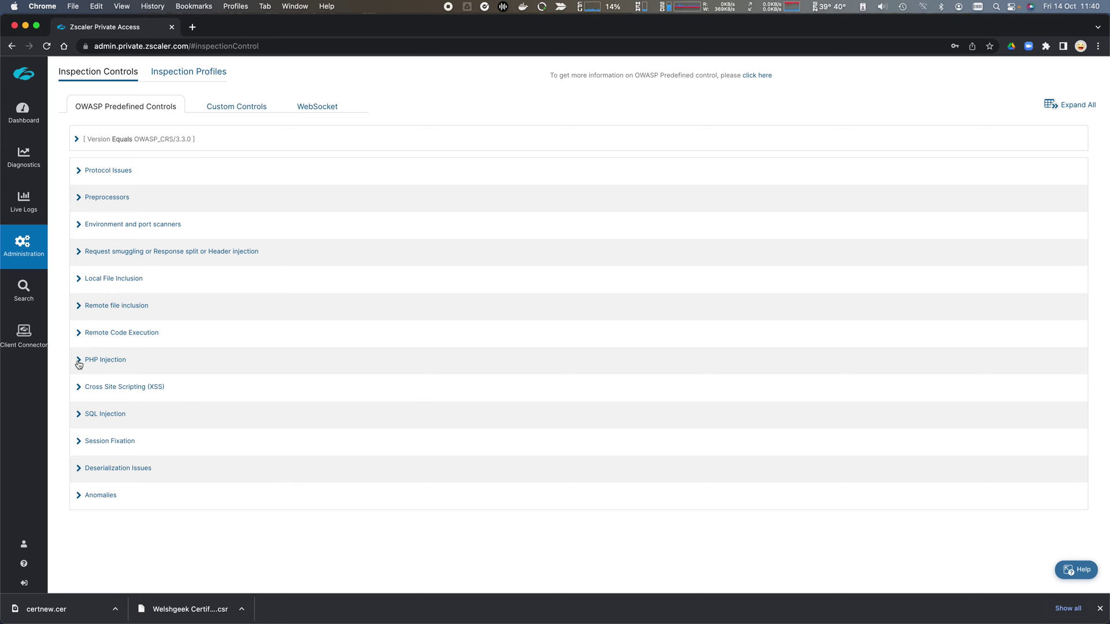
click(92, 335)
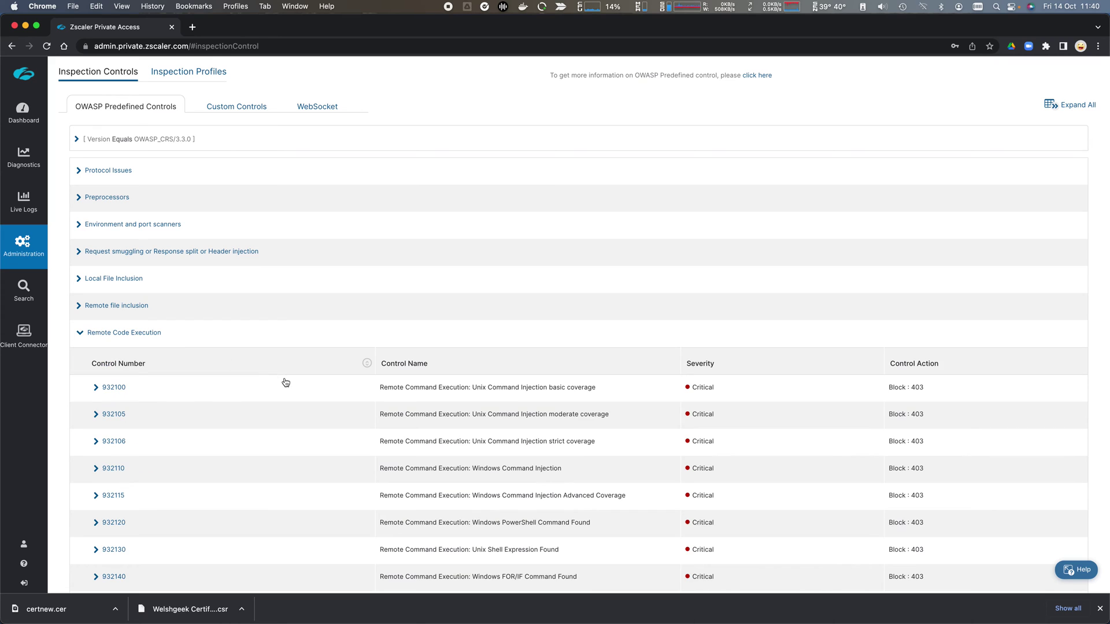
scroll(285, 383, down, 5)
scroll(286, 388, down, 5)
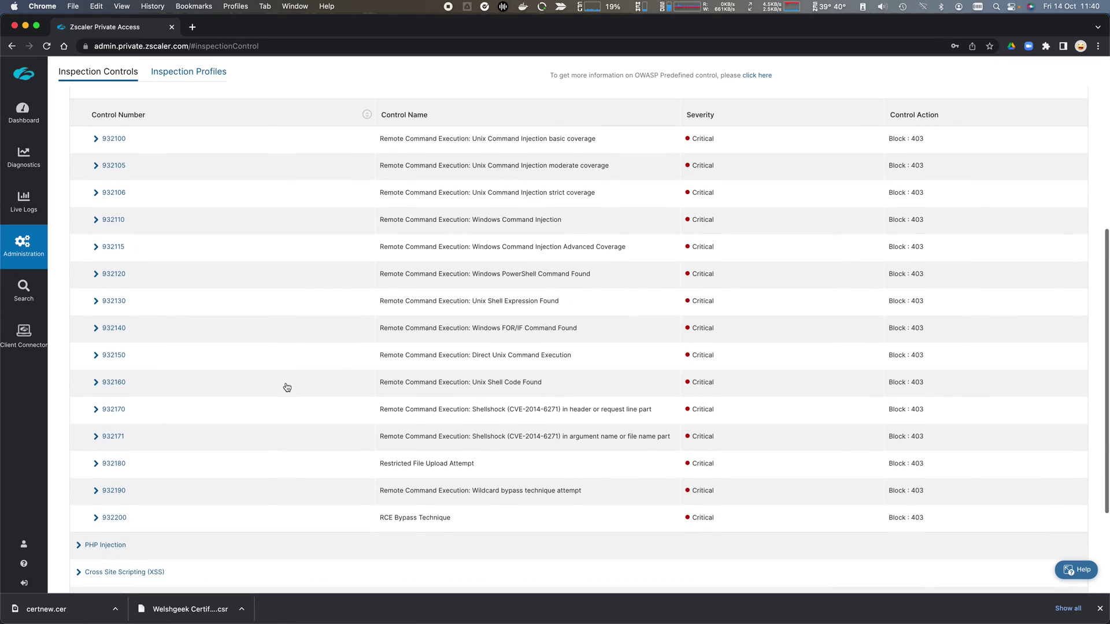
click(97, 317)
scroll(315, 355, down, 2)
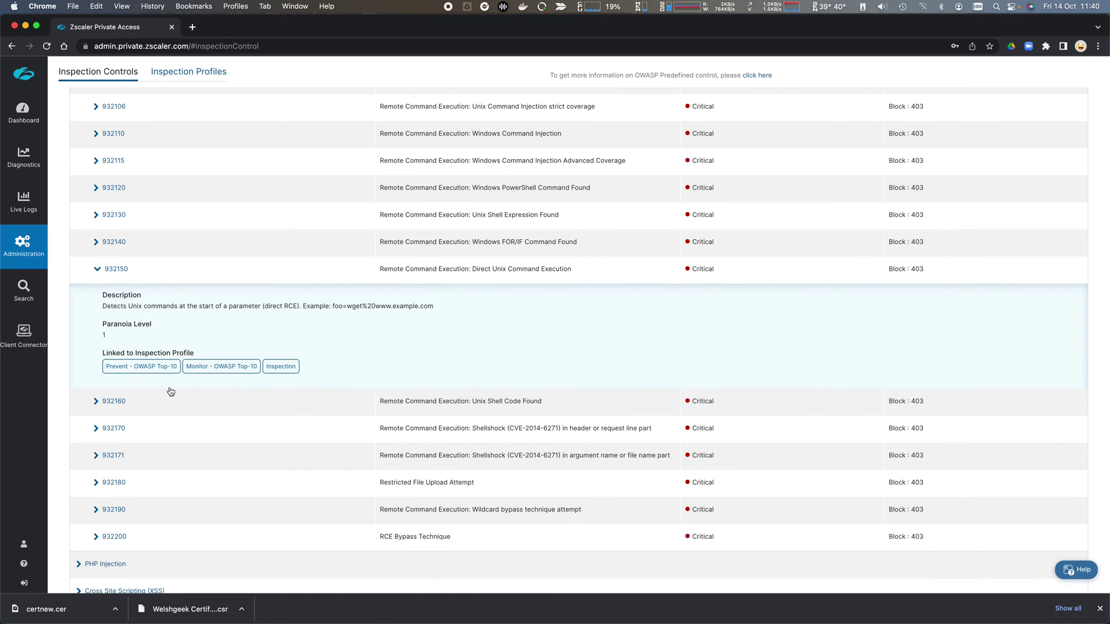
scroll(238, 394, up, 10)
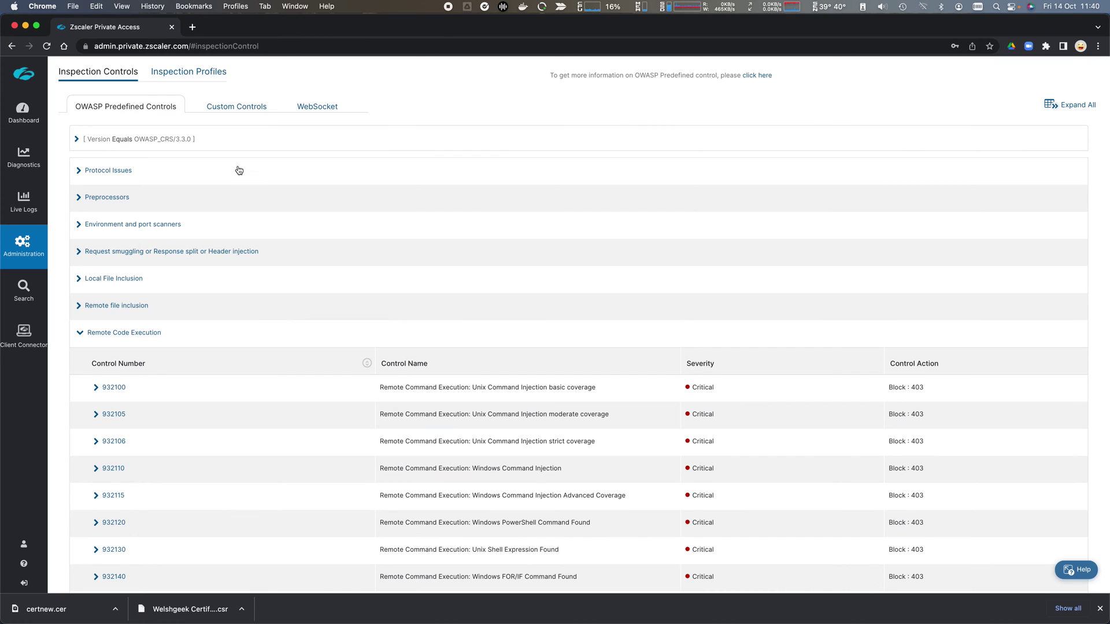
click(233, 109)
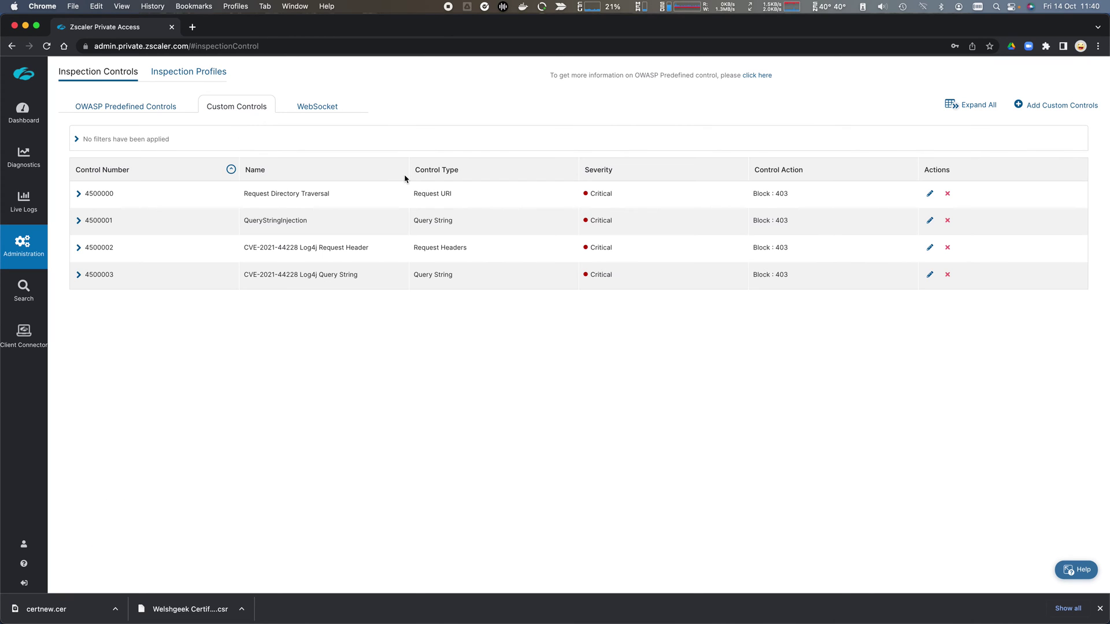
Expand custom controls 4500003, 4500002, 4500001 and 4500000, then start adding a new custom control
click(78, 276)
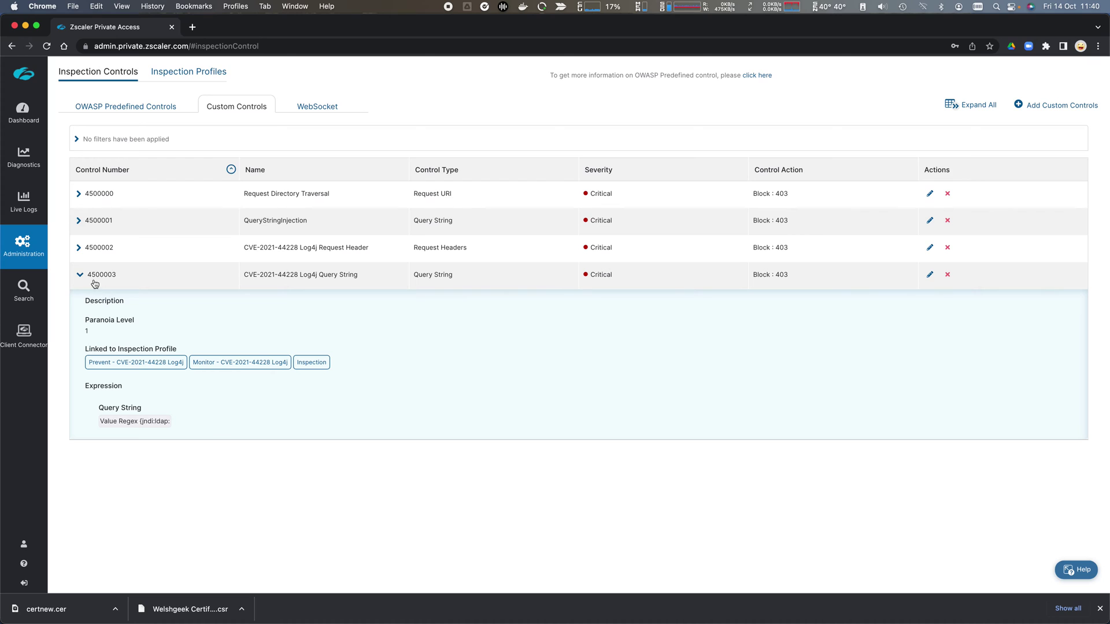
click(80, 248)
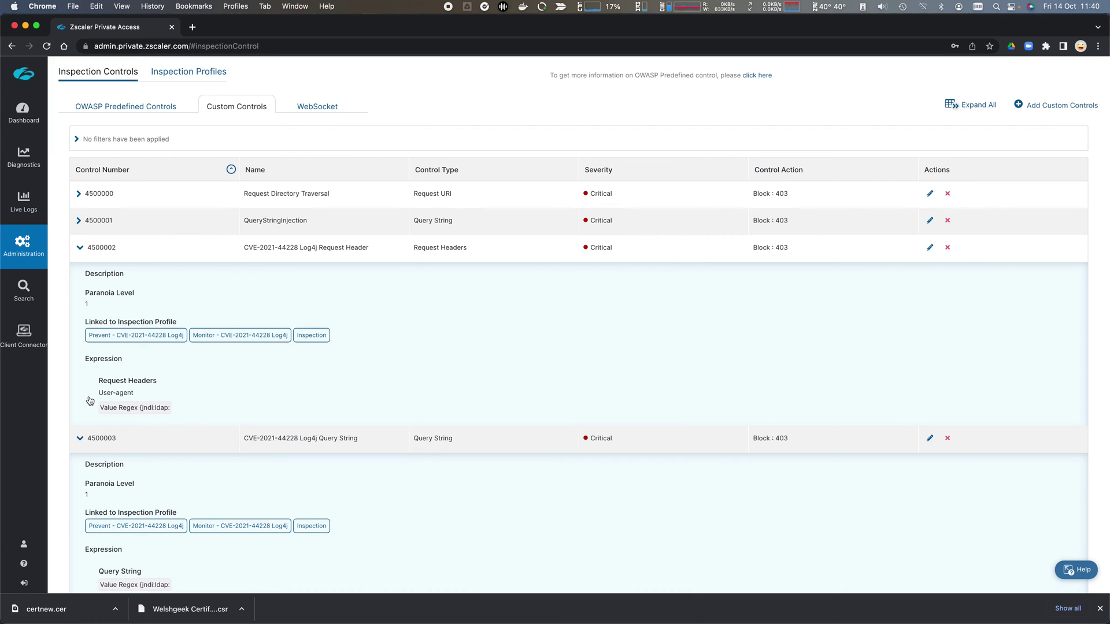
click(79, 222)
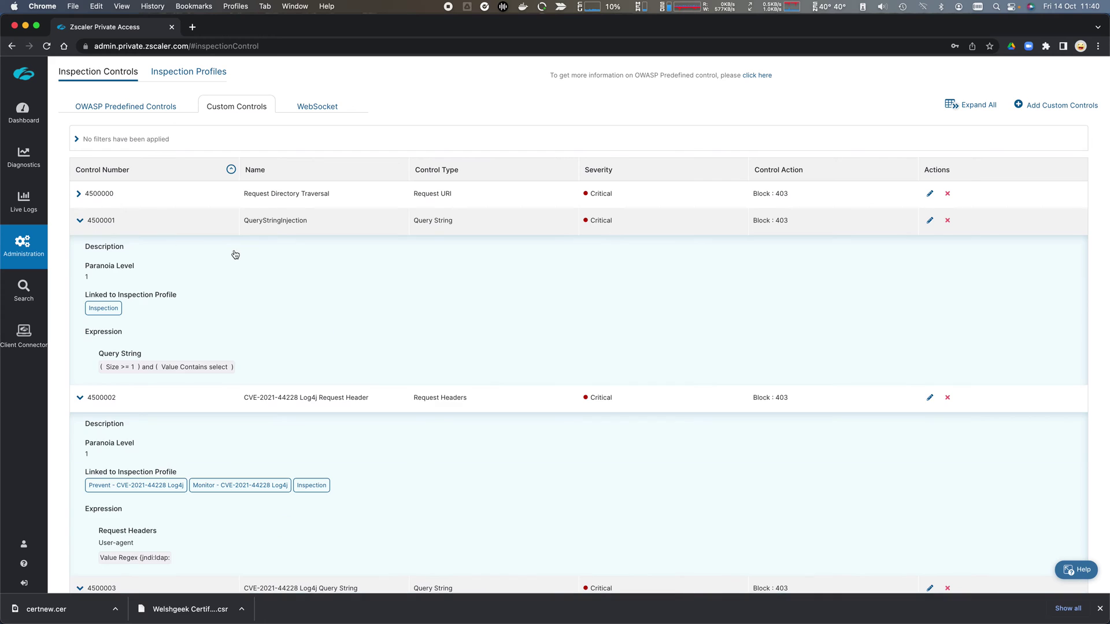
click(79, 194)
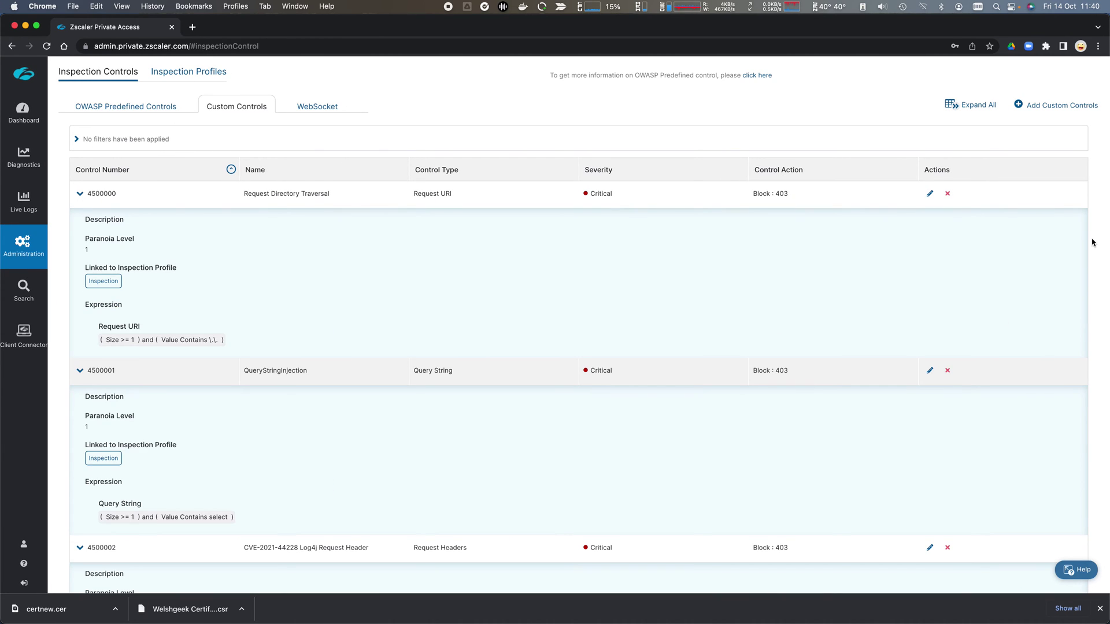
click(1039, 107)
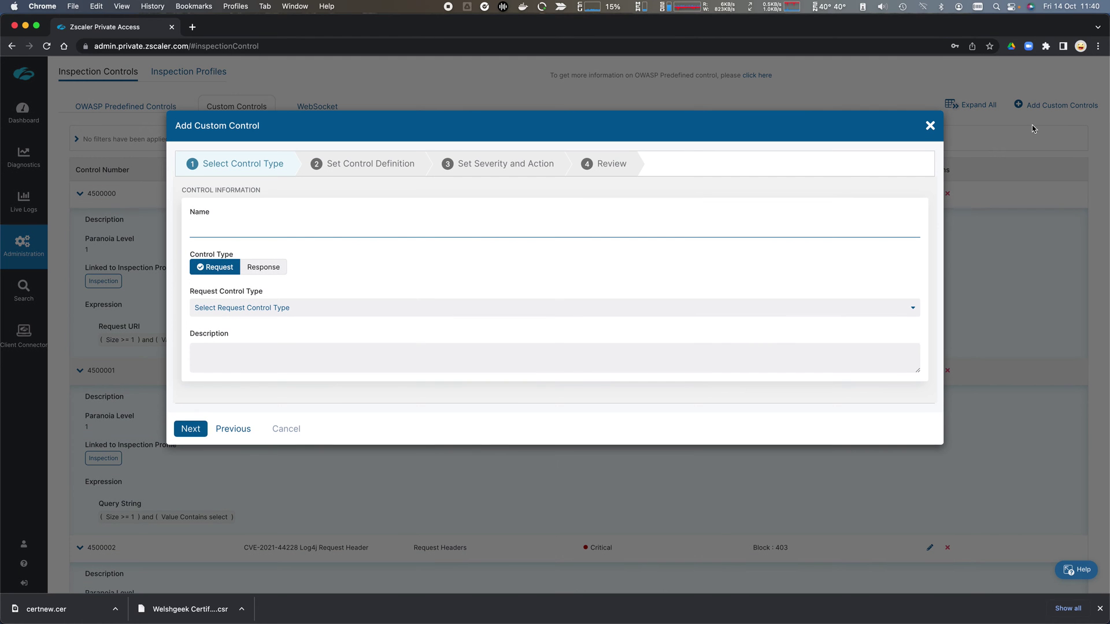
Name the new control, choose Request Header type, and describe it as 'Request Header Control'
click(339, 232)
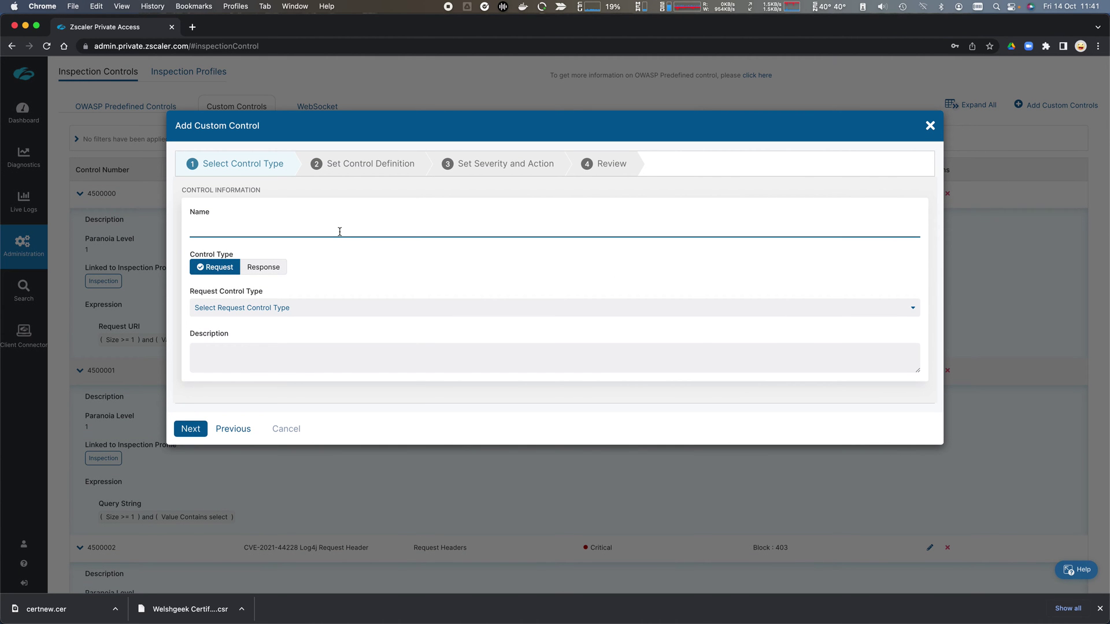
text(Name)
click(376, 309)
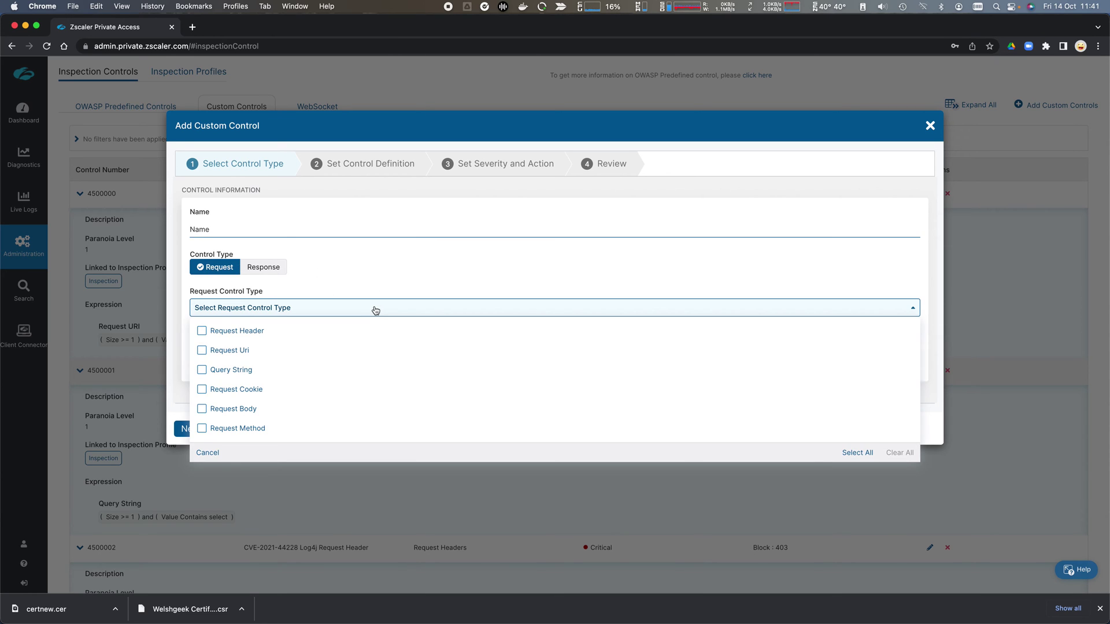
click(202, 330)
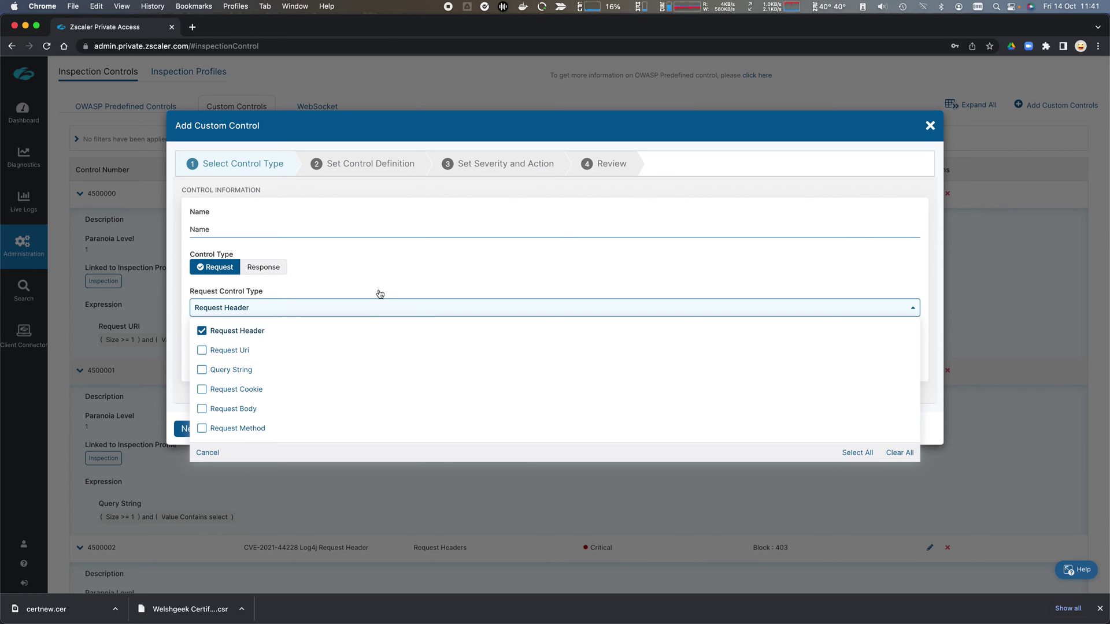
click(388, 277)
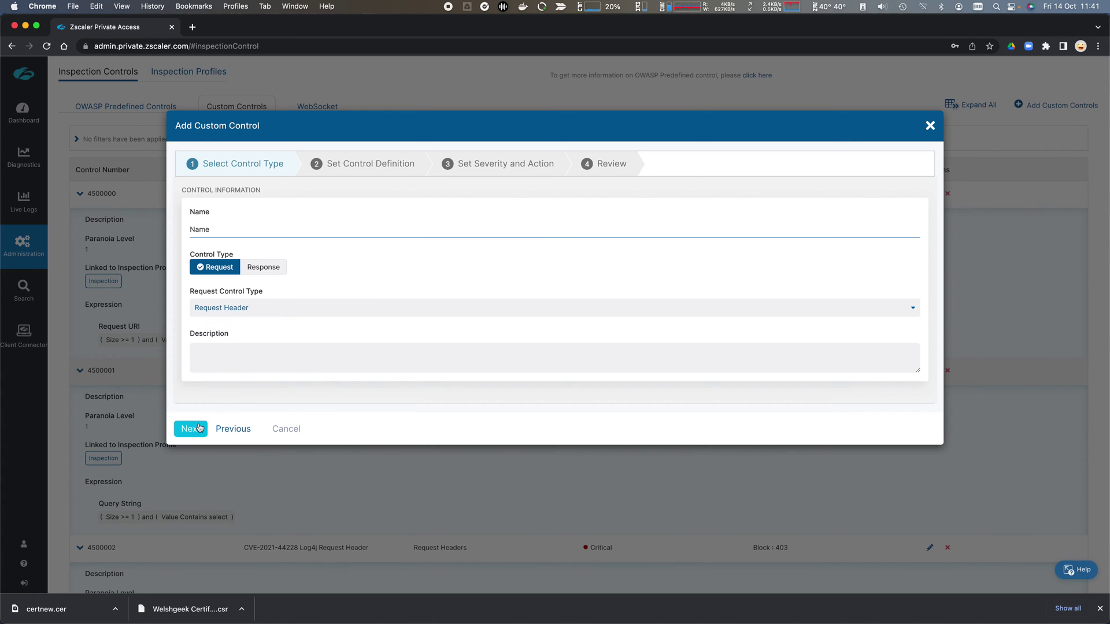
text(Request Header Control)
click(198, 428)
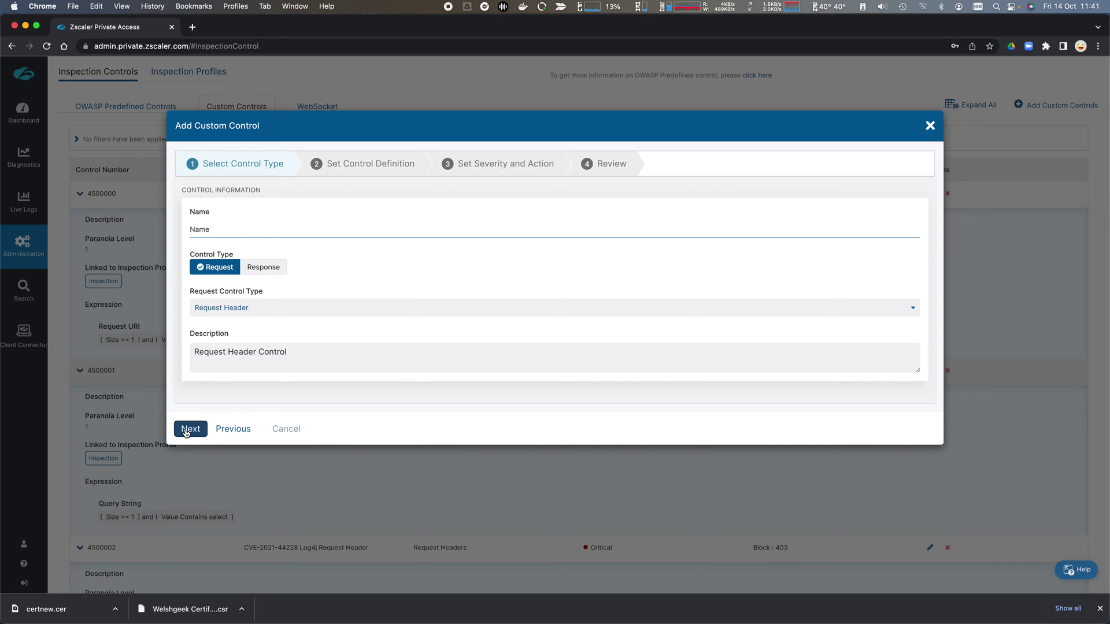
click(284, 277)
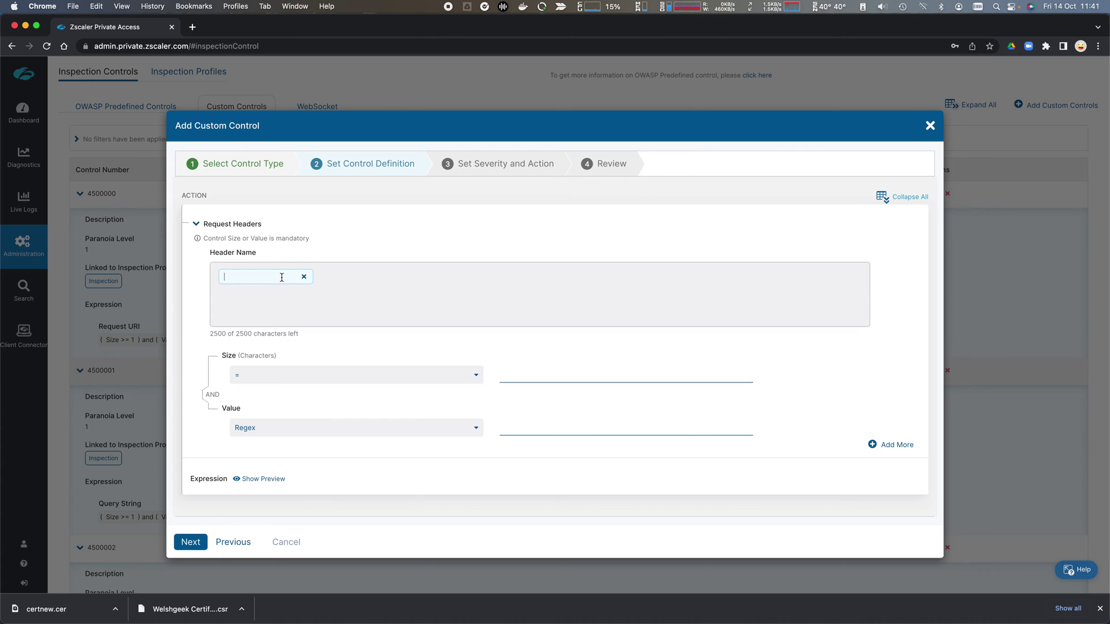
Match header name X-Header with size comparison = and a Regex value of .*
text(X-Header)
click(475, 377)
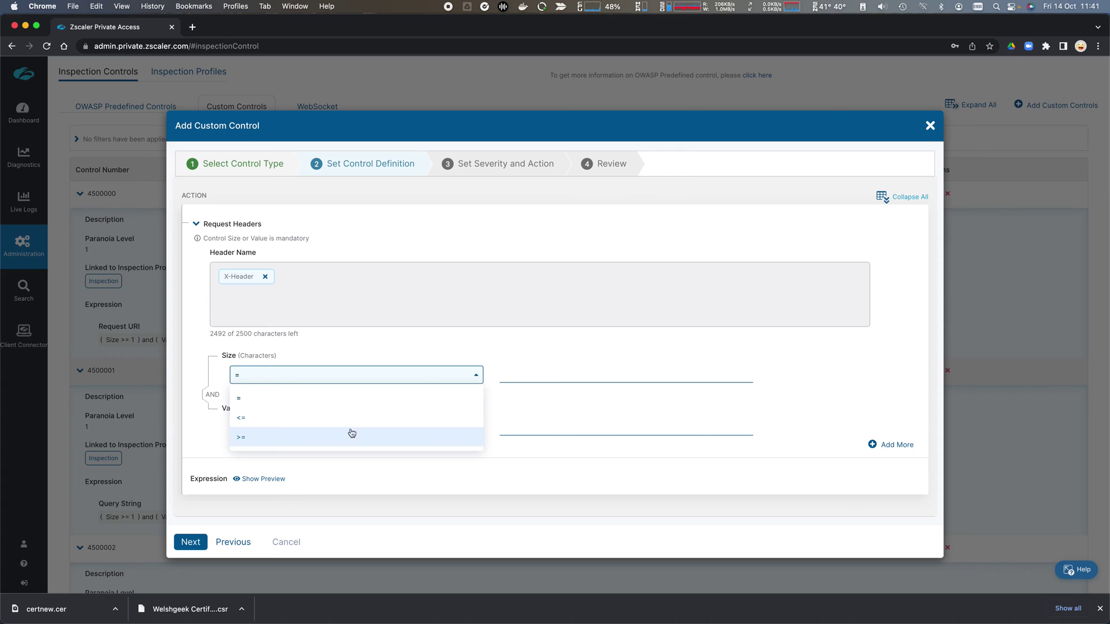
click(522, 342)
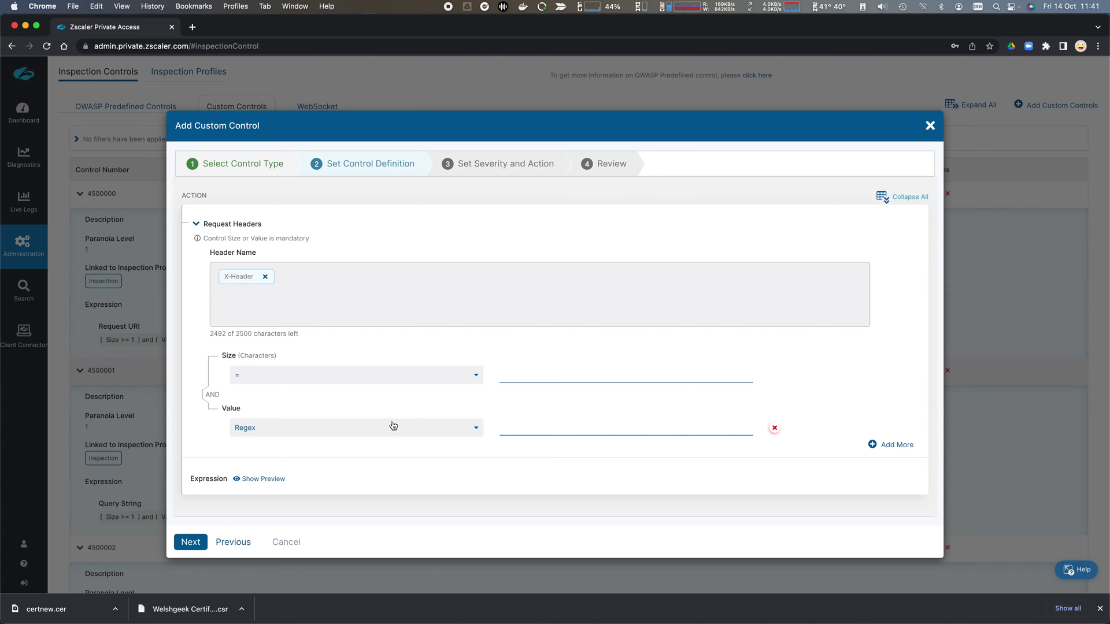
click(449, 429)
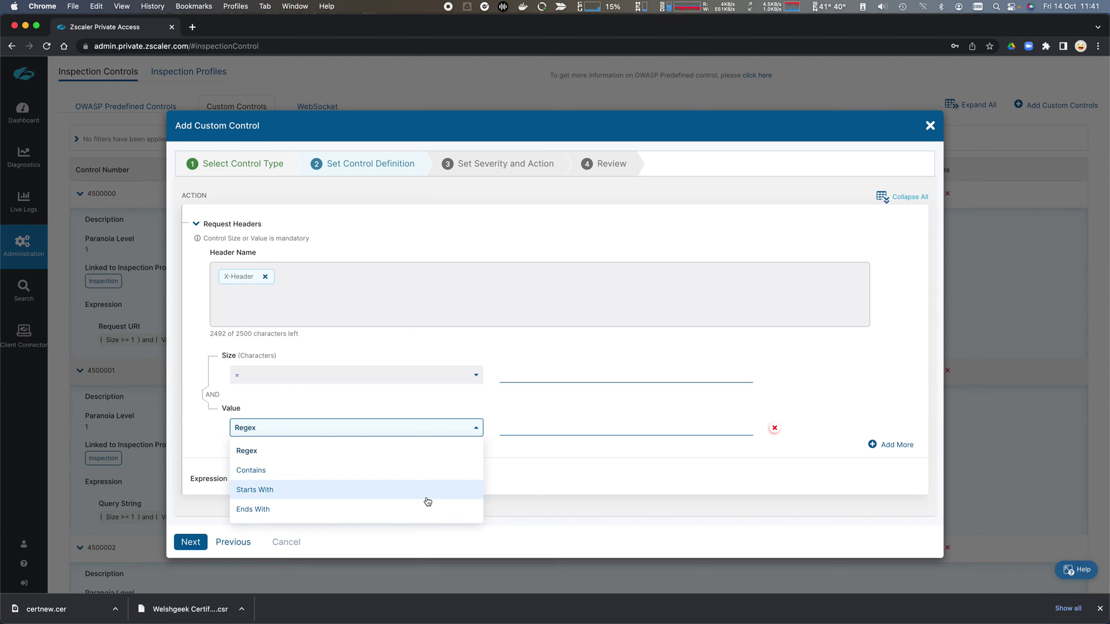
click(548, 432)
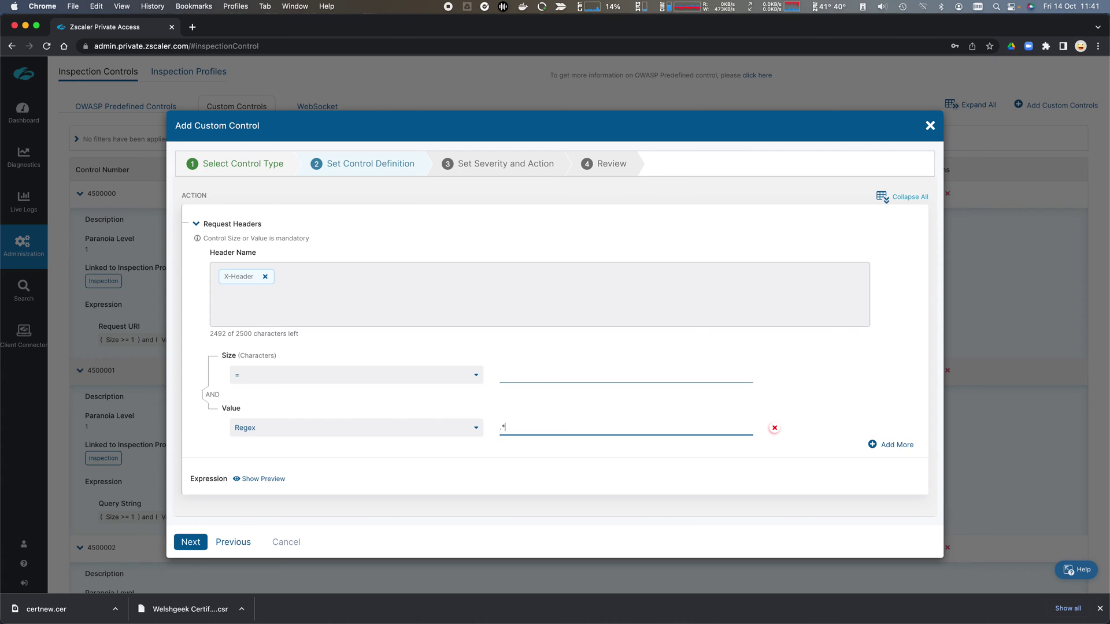
click(593, 364)
Replace the rejected .* regex with {jndi} and continue to Set Severity and Action
click(197, 546)
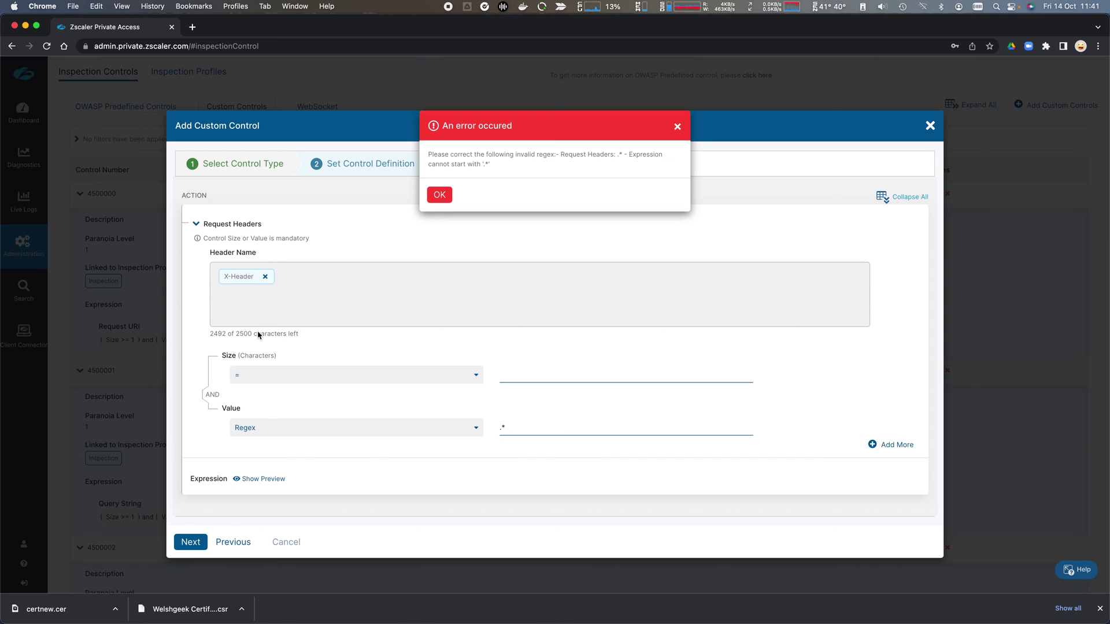
click(448, 197)
drag(510, 428, 459, 426)
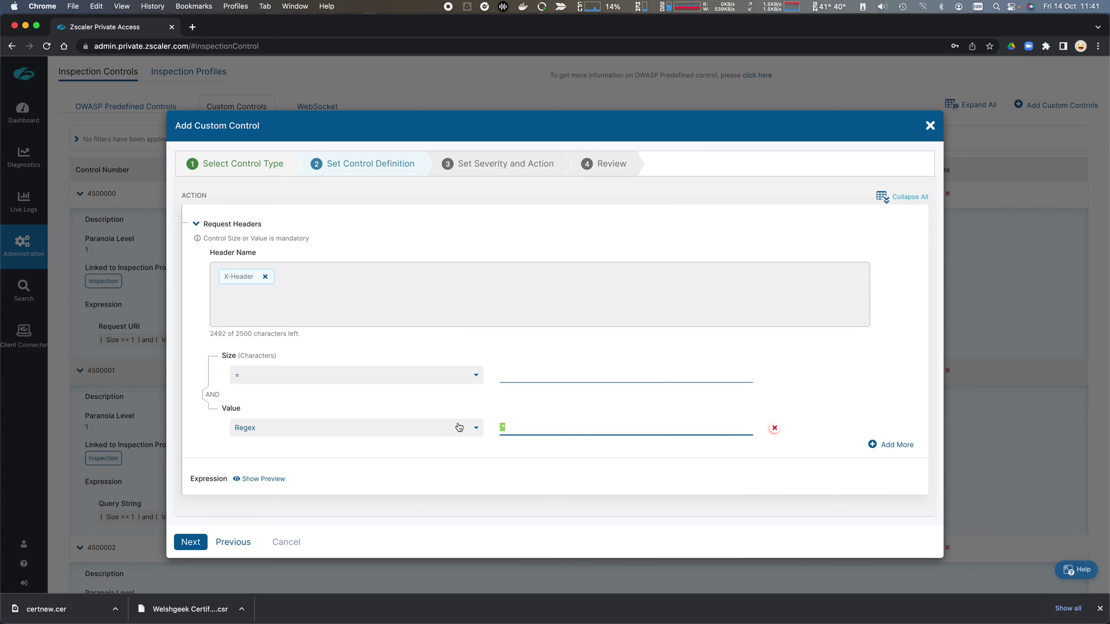
text((indi)
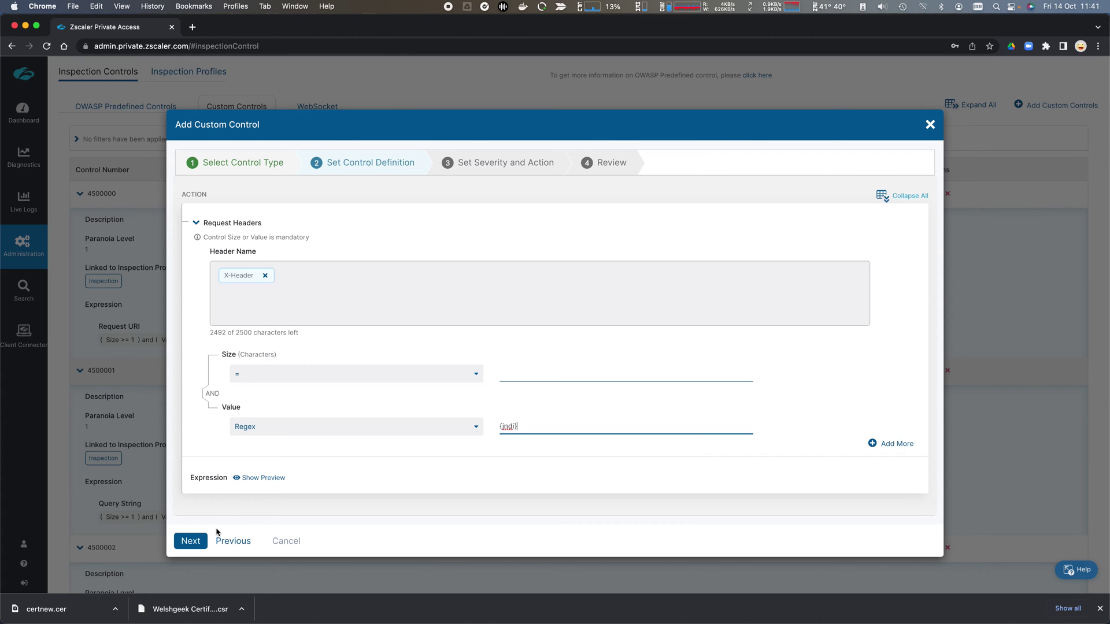
click(195, 545)
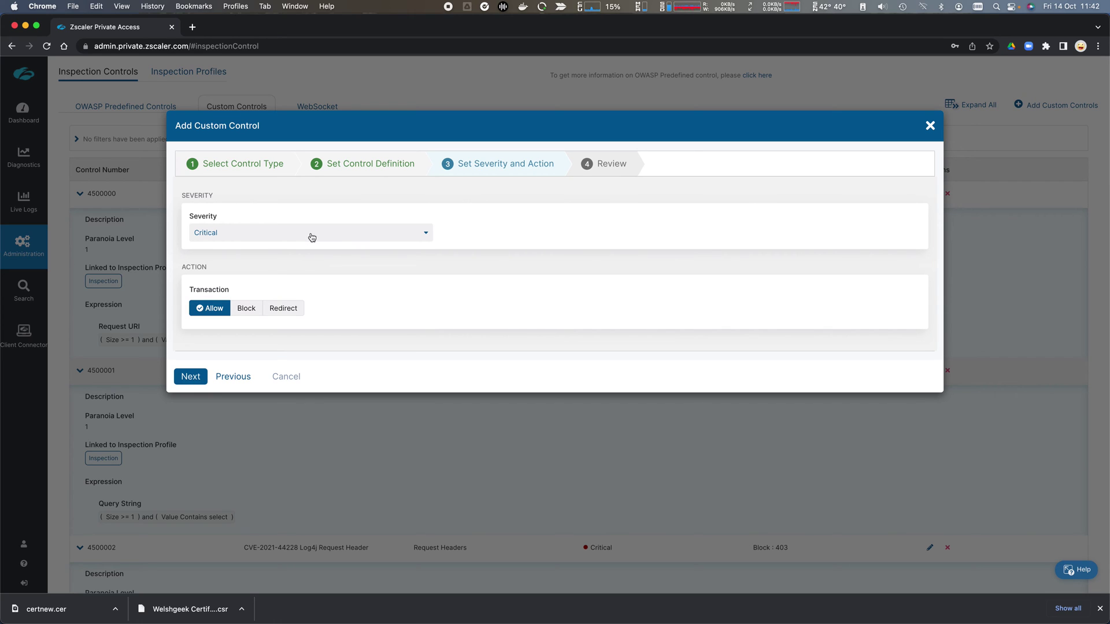
click(247, 310)
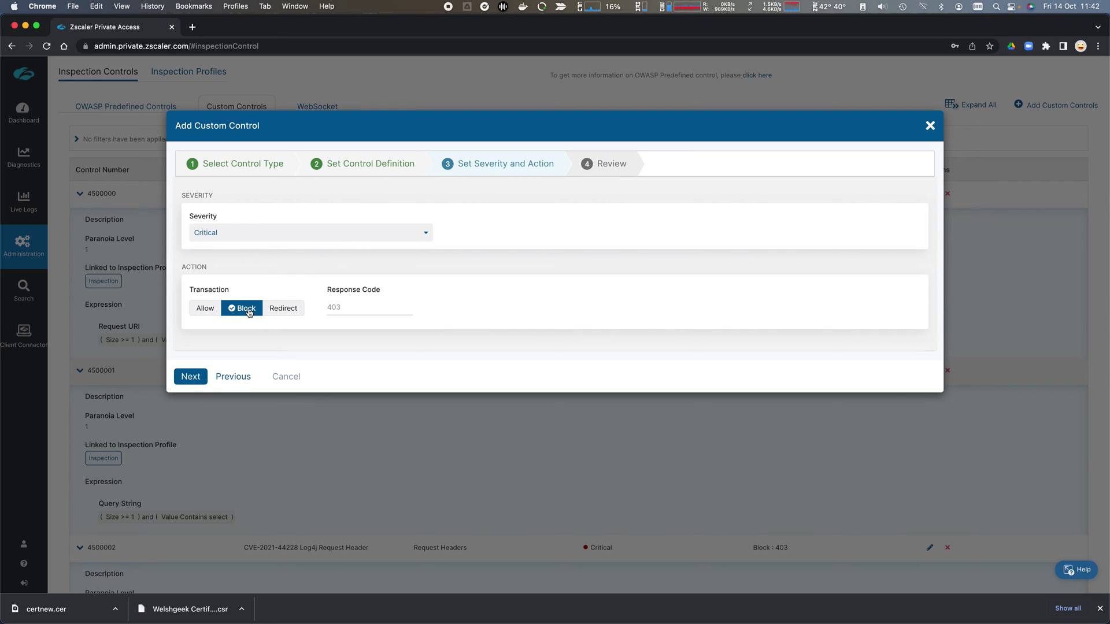
click(296, 311)
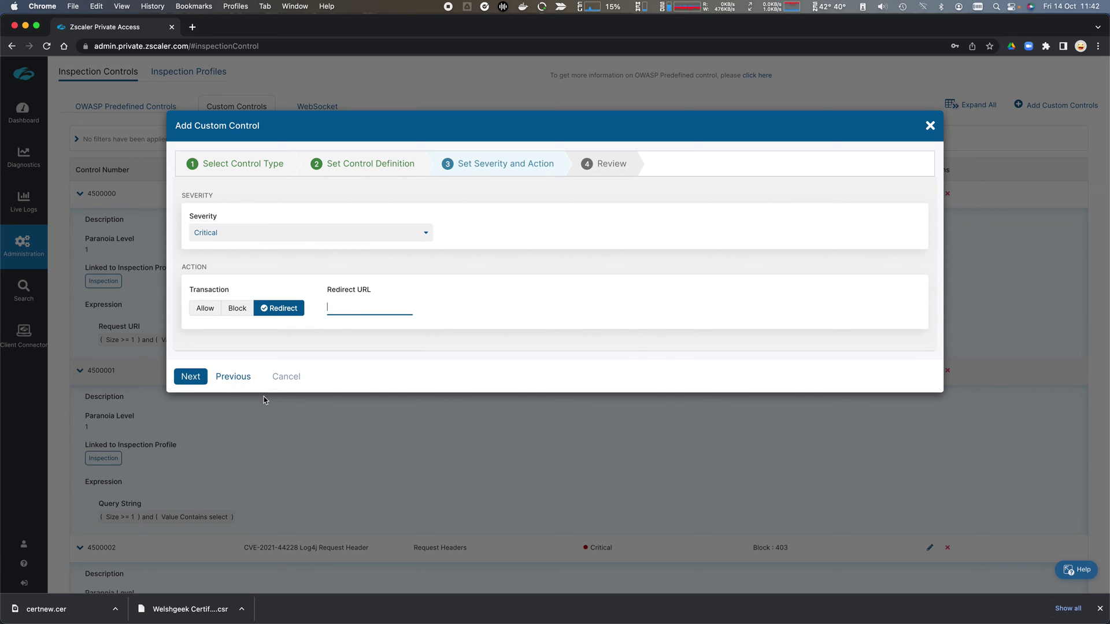
click(202, 378)
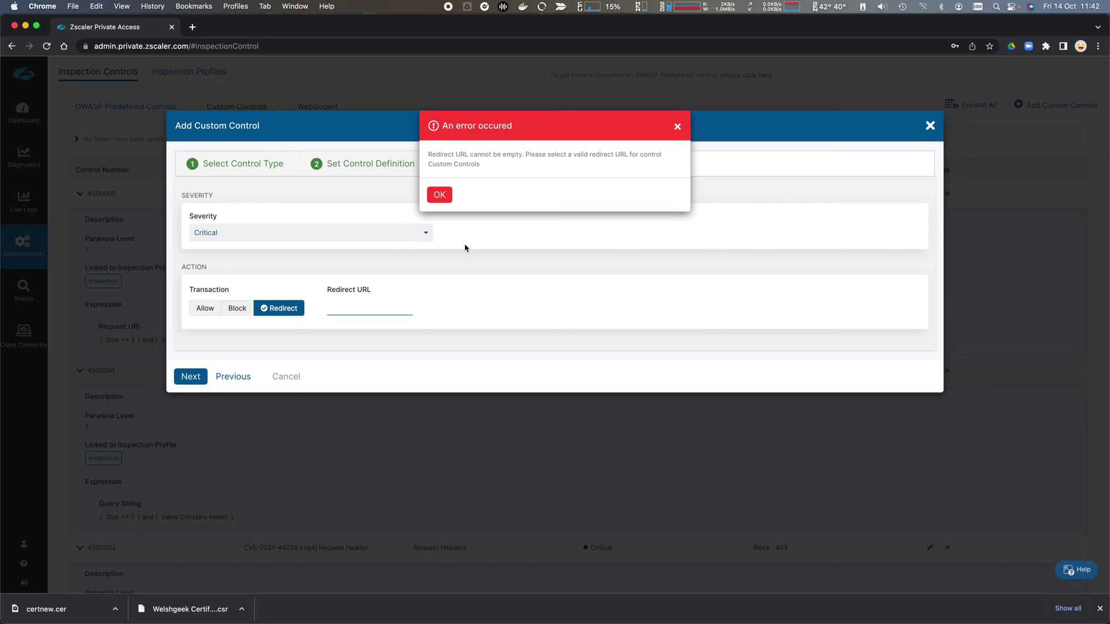
click(437, 198)
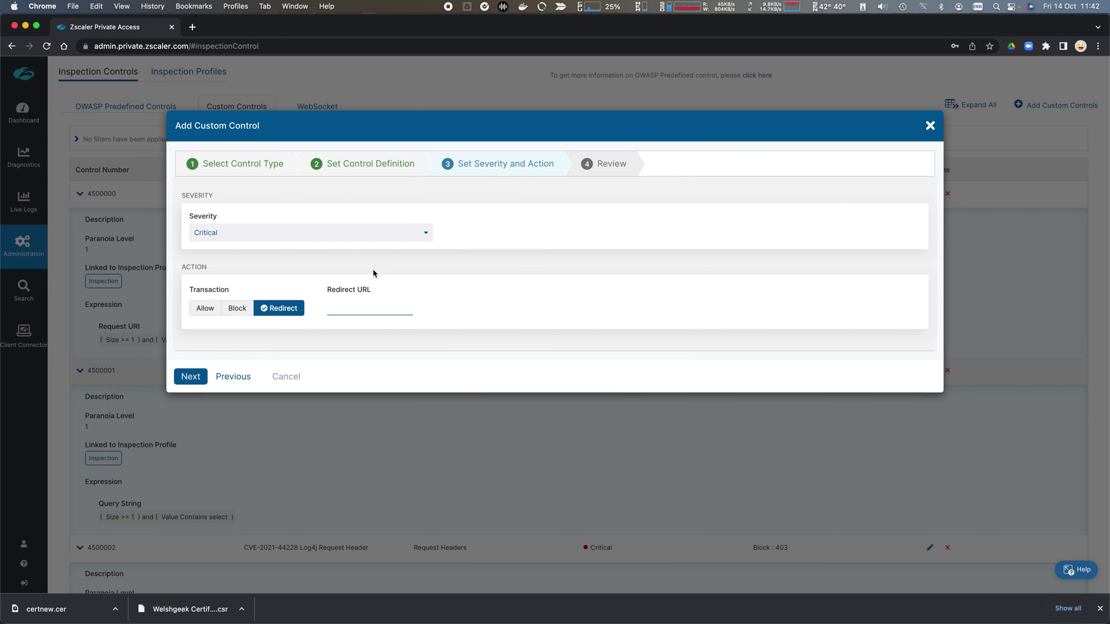
click(362, 313)
text(http://www.zscaler.com)
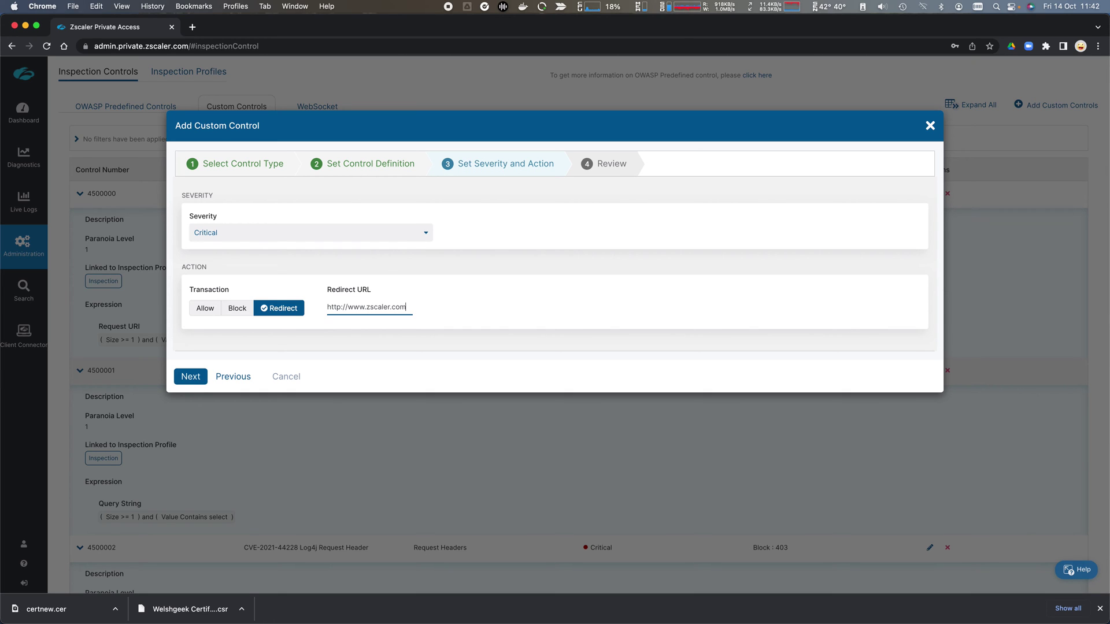
click(191, 377)
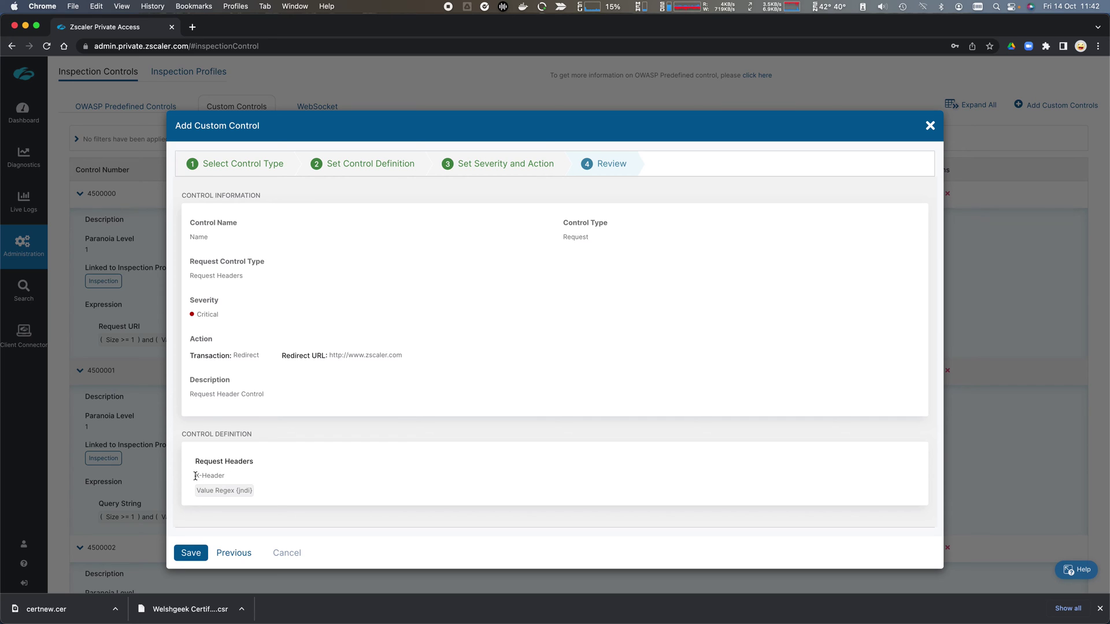
Check the {jndi} regex and redirect URL in the summary, cancel the wizard, and view WebSocket controls
drag(263, 496, 236, 491)
drag(365, 356, 443, 358)
click(455, 380)
click(285, 558)
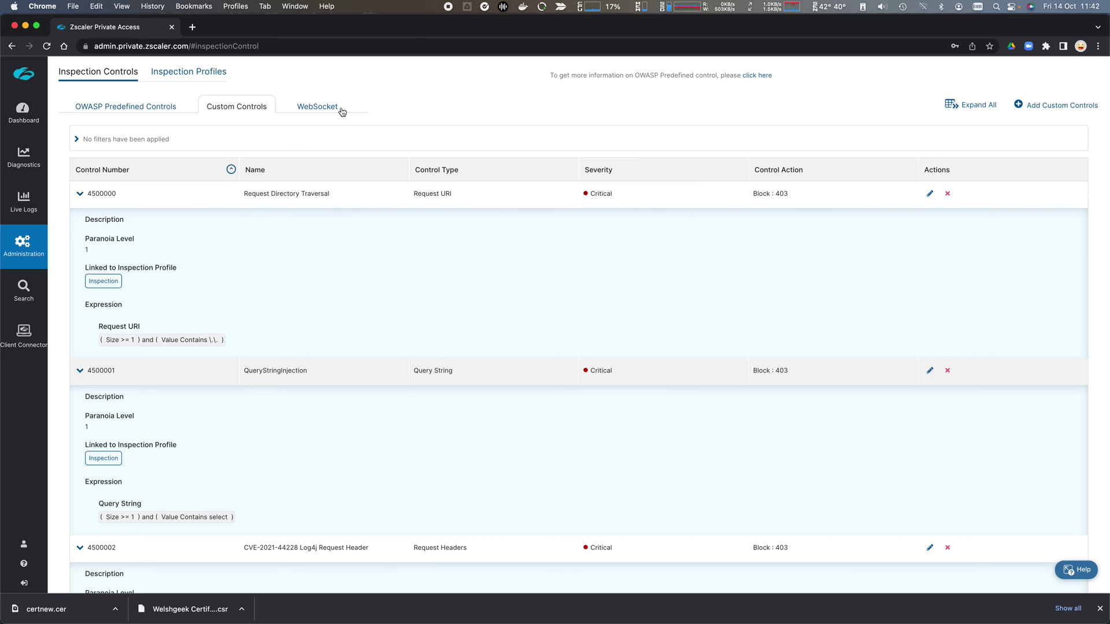
click(343, 111)
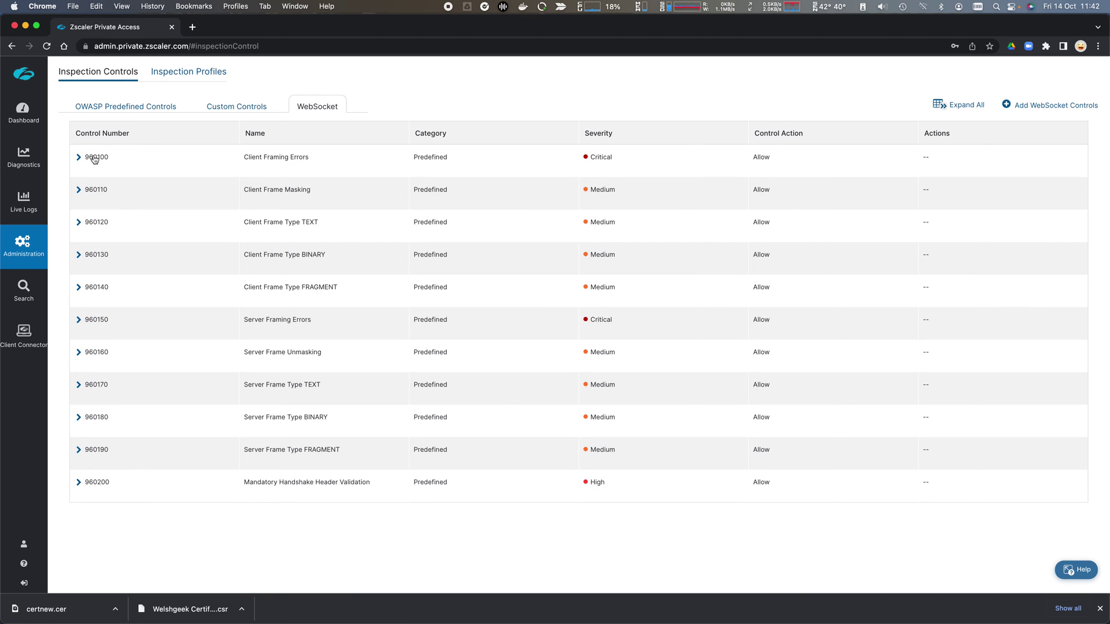
Inspect WebSocket control 960100, then expand the Prevent - OWASP Top-10 inspection profile
click(79, 158)
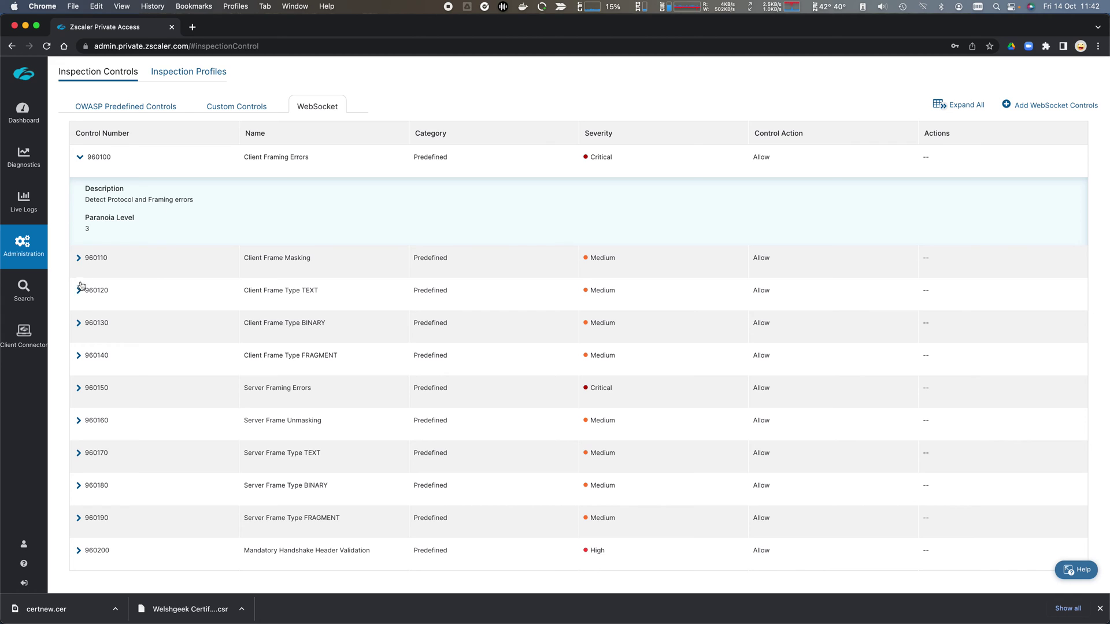
scroll(131, 428, down, 1)
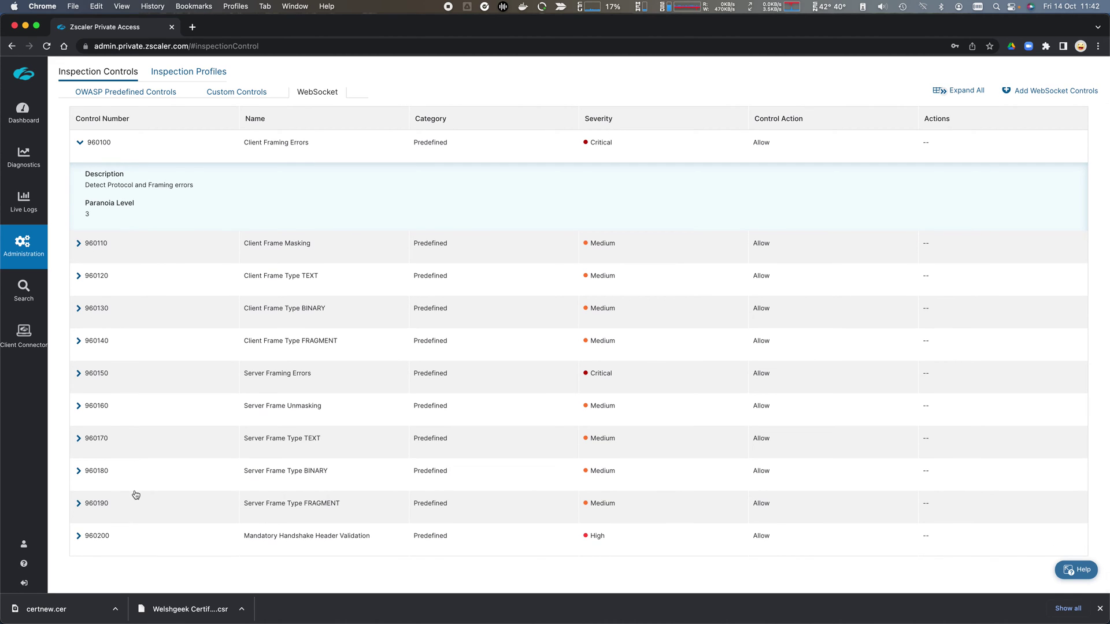
scroll(162, 416, up, 1)
click(81, 159)
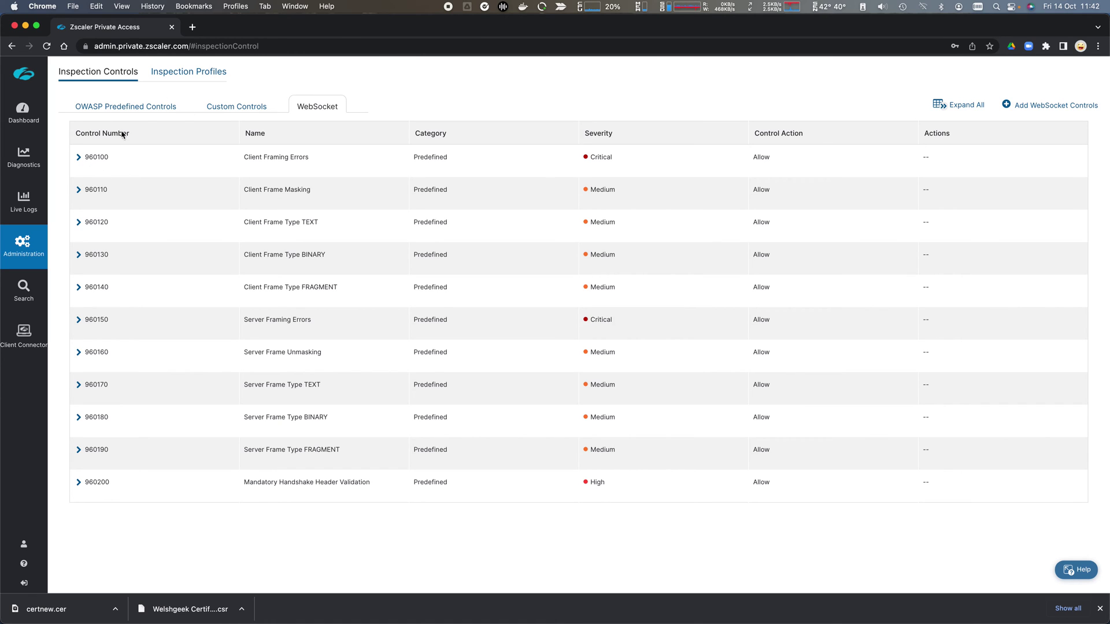
click(193, 72)
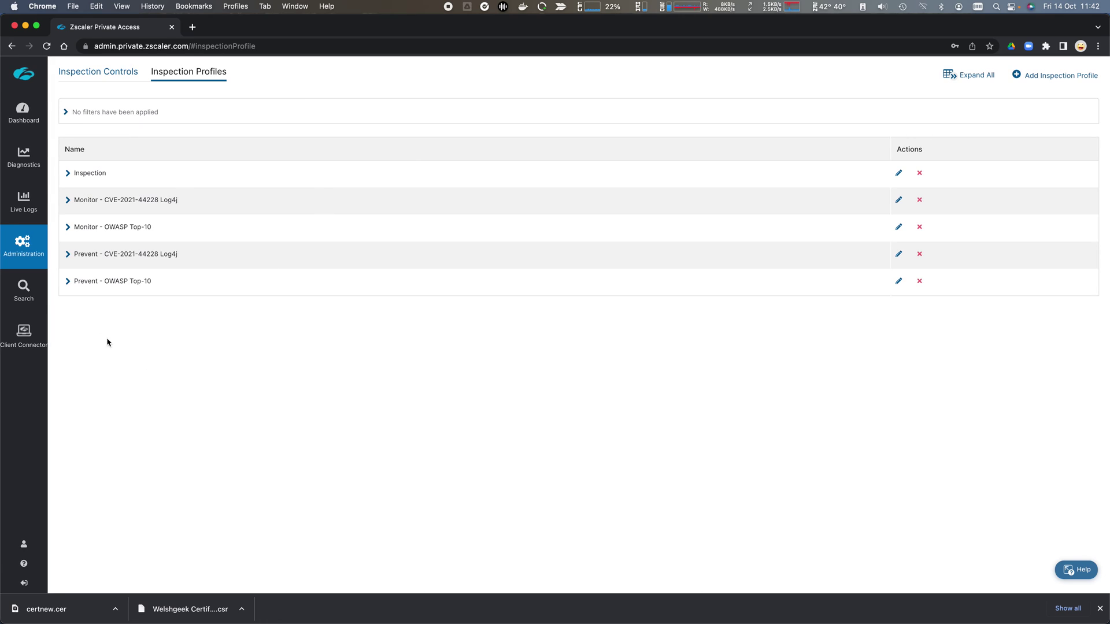
click(71, 282)
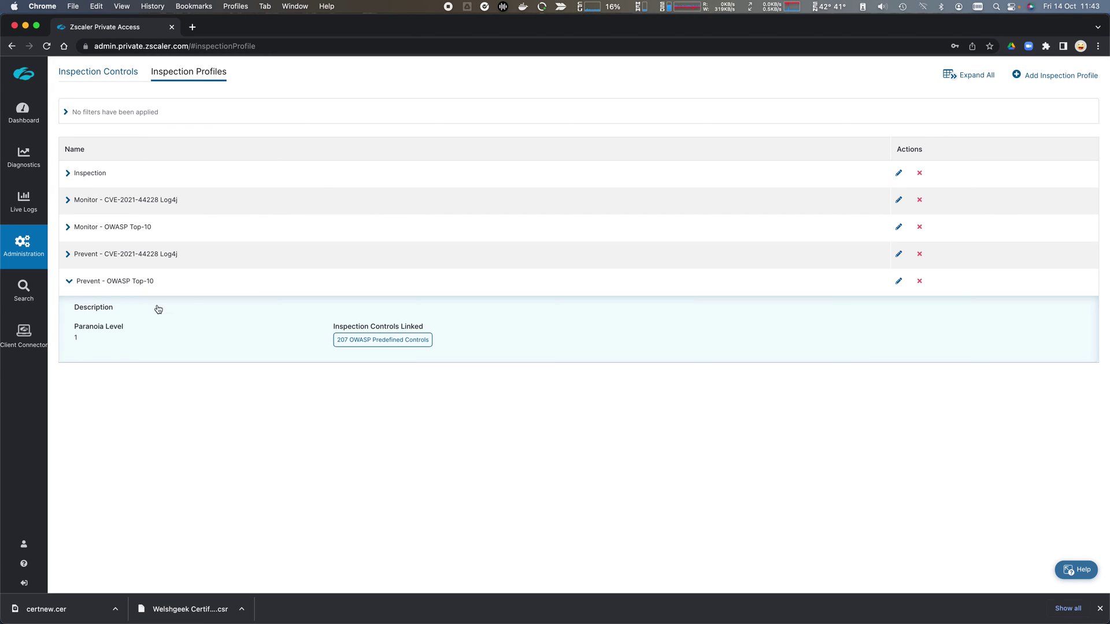
Expand all four profiles and view the Inspection profile's 207 OWASP and 4 custom linked controls
click(79, 258)
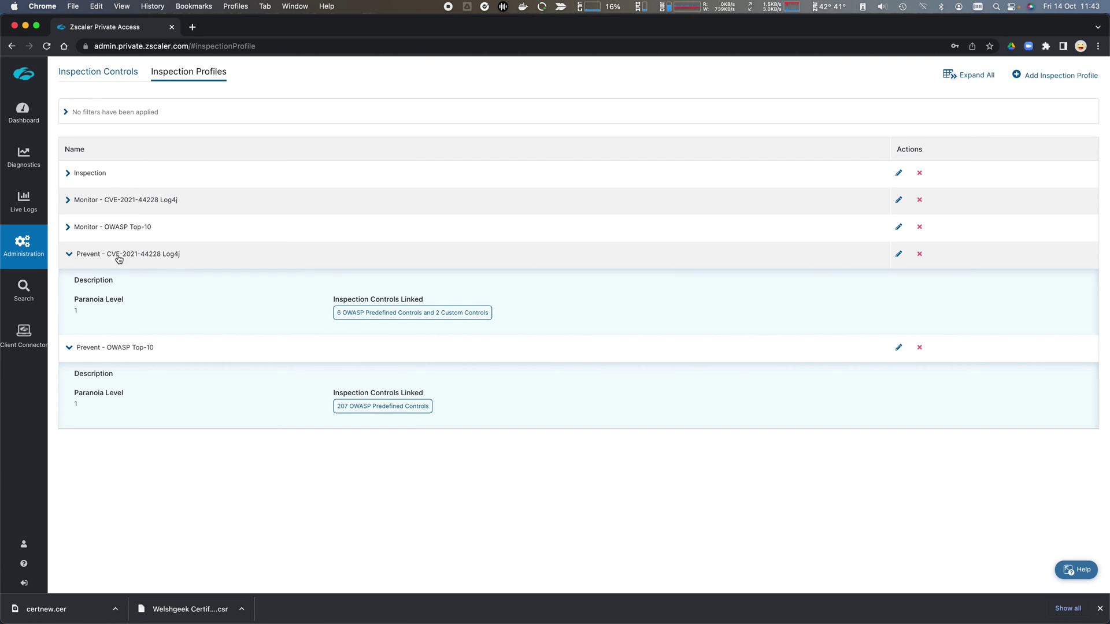
click(69, 229)
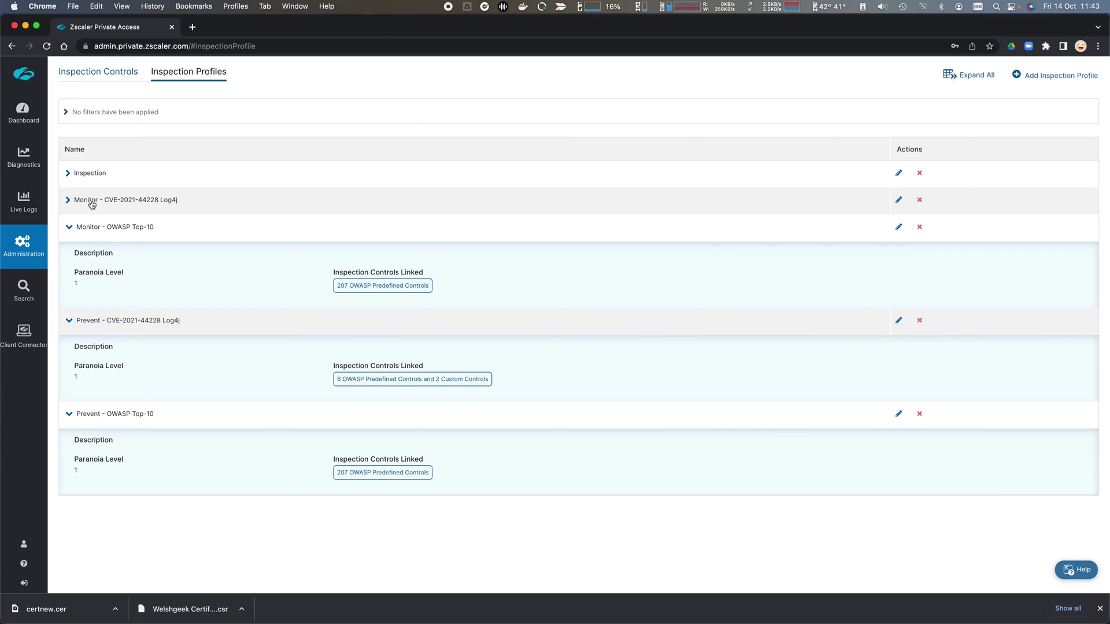
click(70, 204)
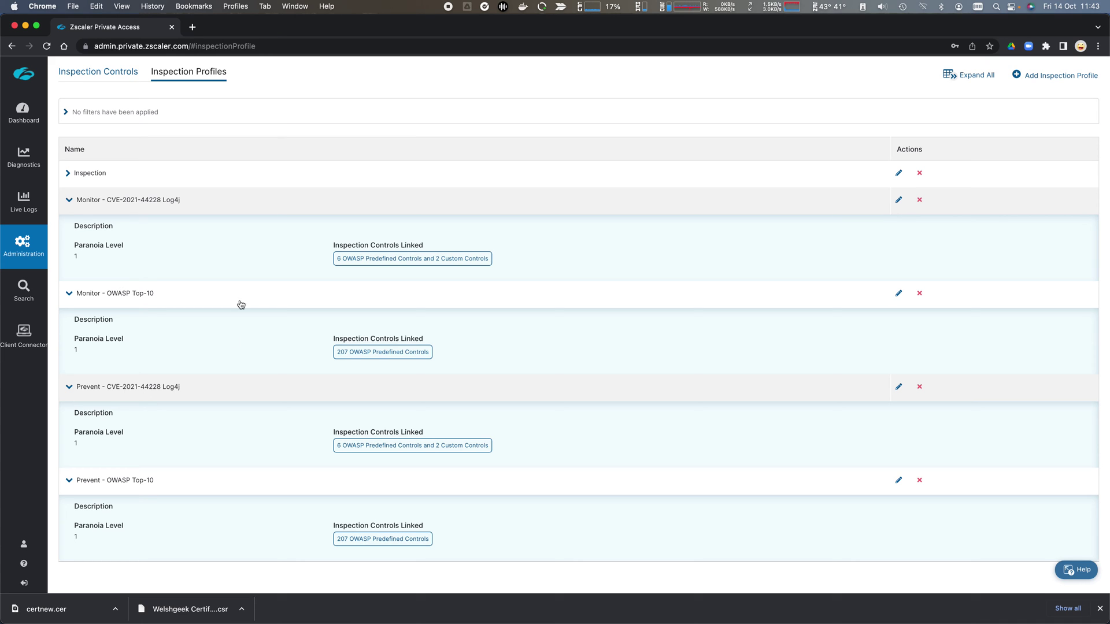
click(82, 176)
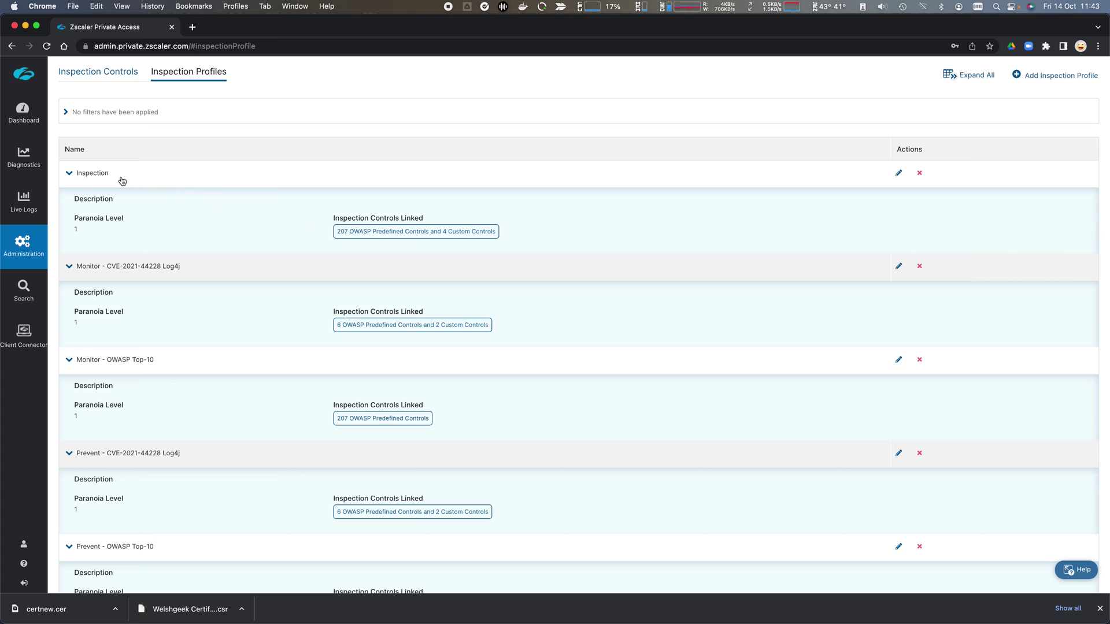
click(493, 234)
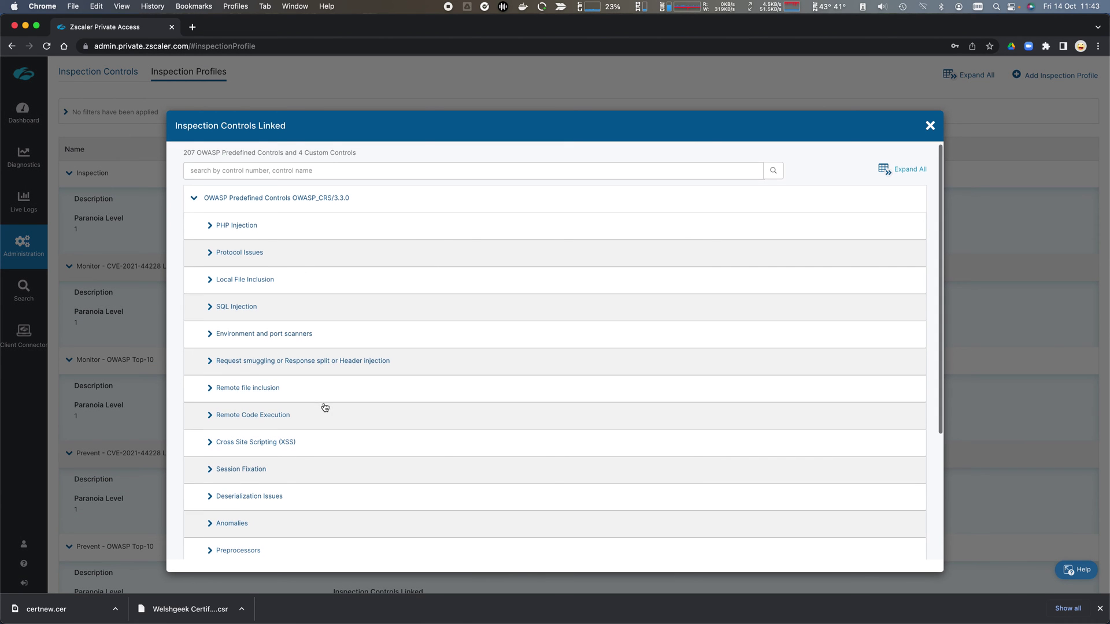
Scroll down to the Inspection profile's four custom controls, then close the linked-controls list
scroll(325, 408, down, 3)
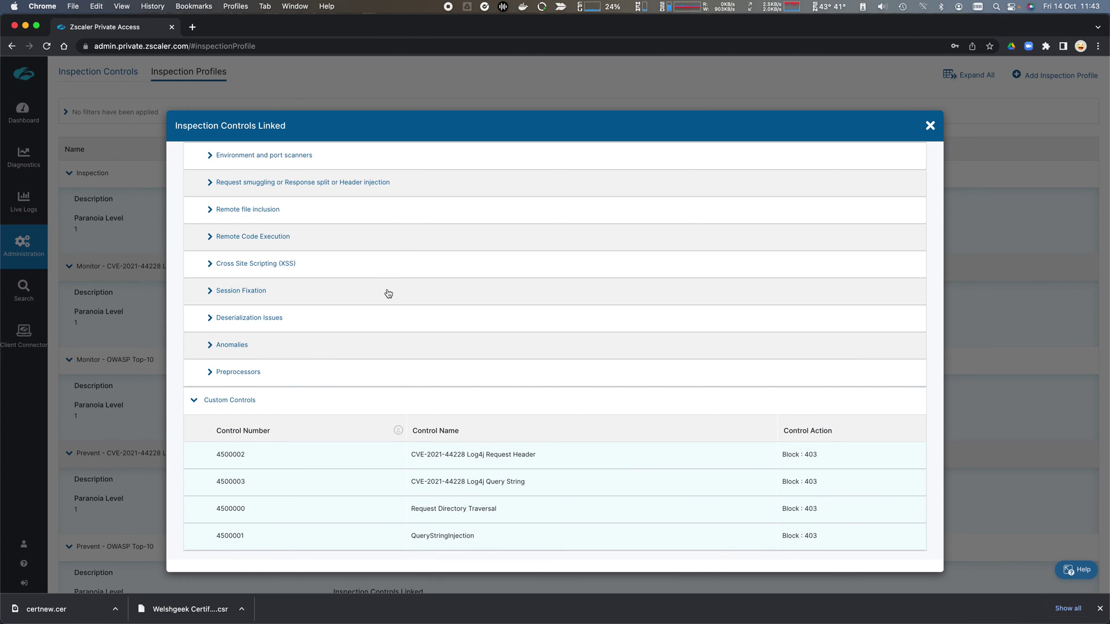
scroll(390, 298, up, 3)
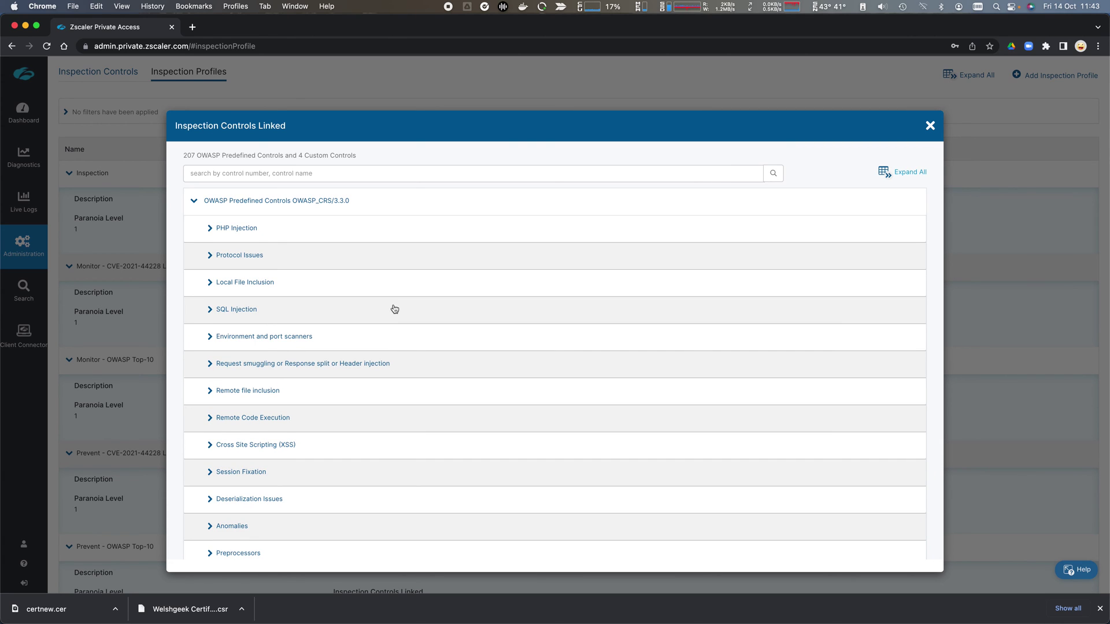
scroll(394, 309, down, 3)
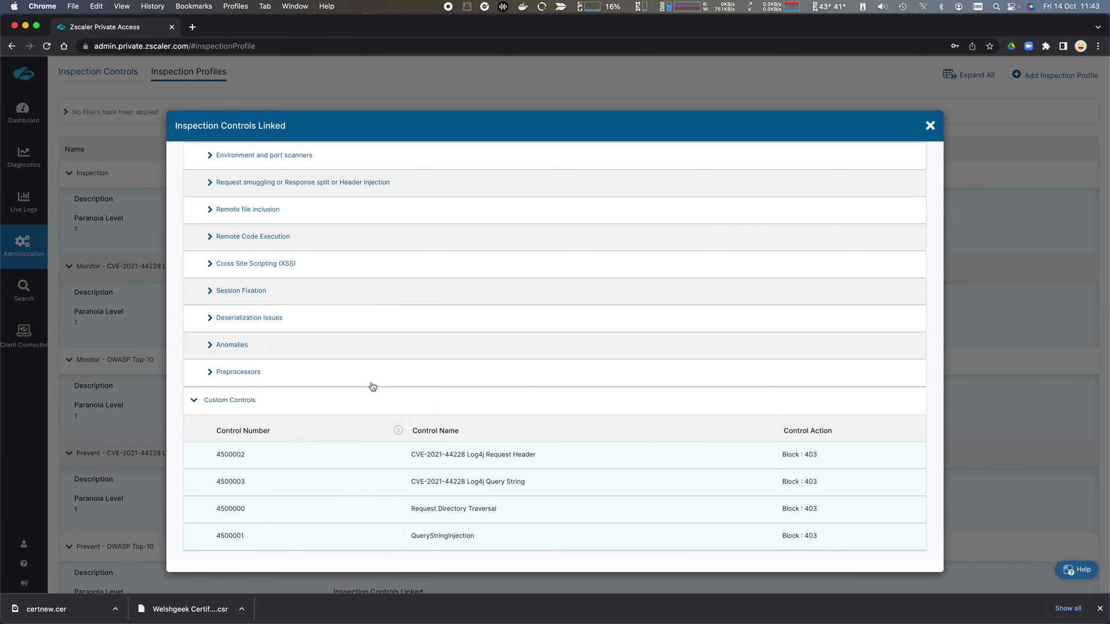
scroll(602, 287, down, 1)
click(930, 93)
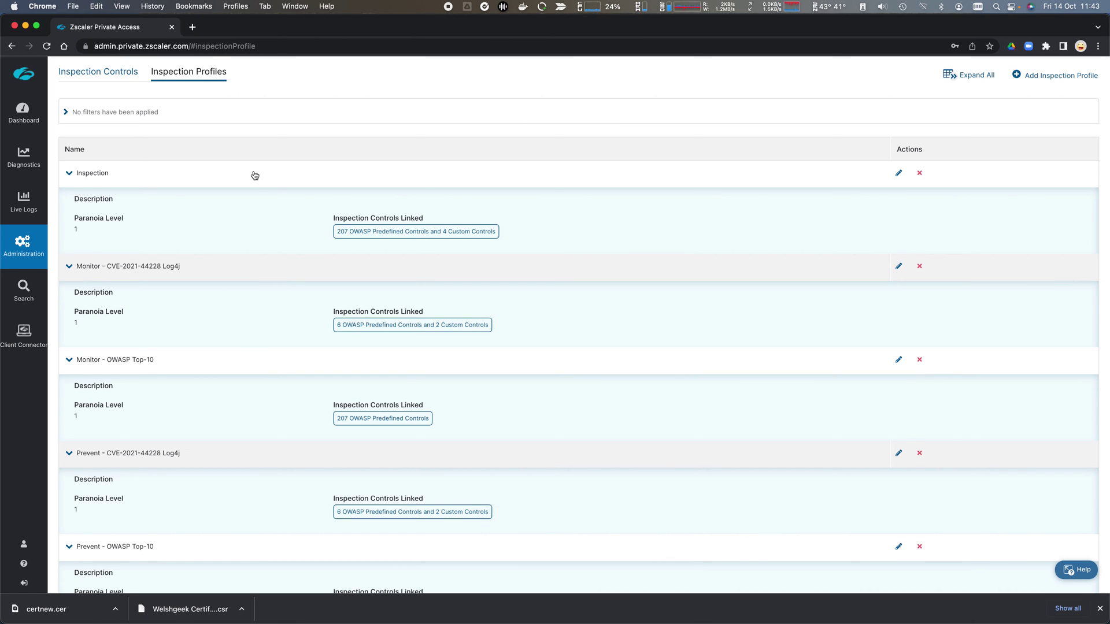
Scroll the expanded profiles list and bring up the Administration menu
scroll(240, 207, down, 1)
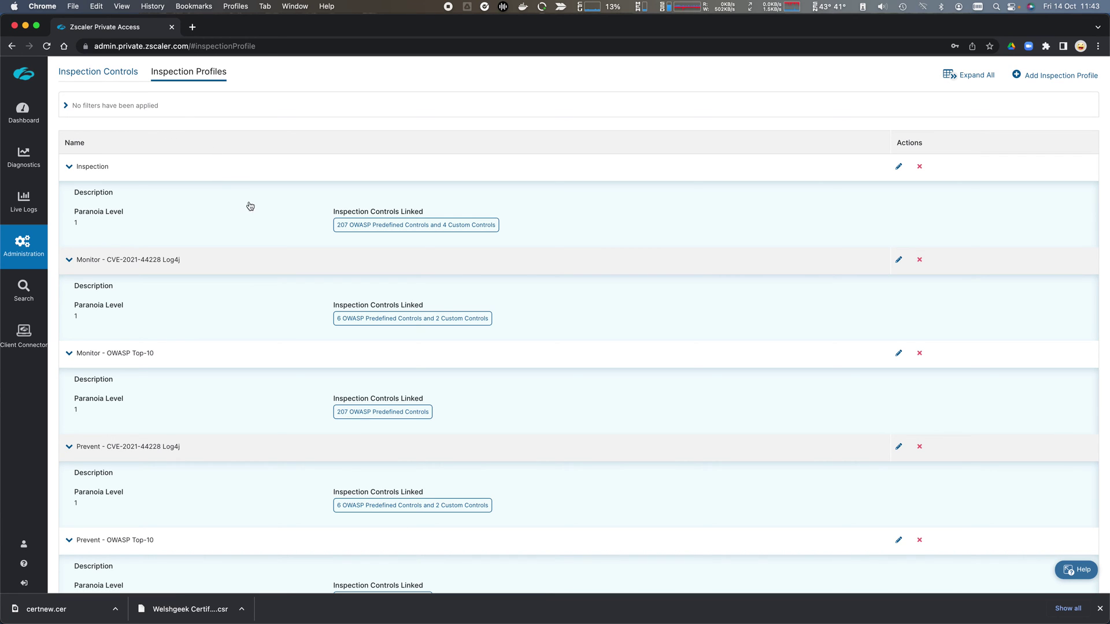
scroll(257, 219, down, 1)
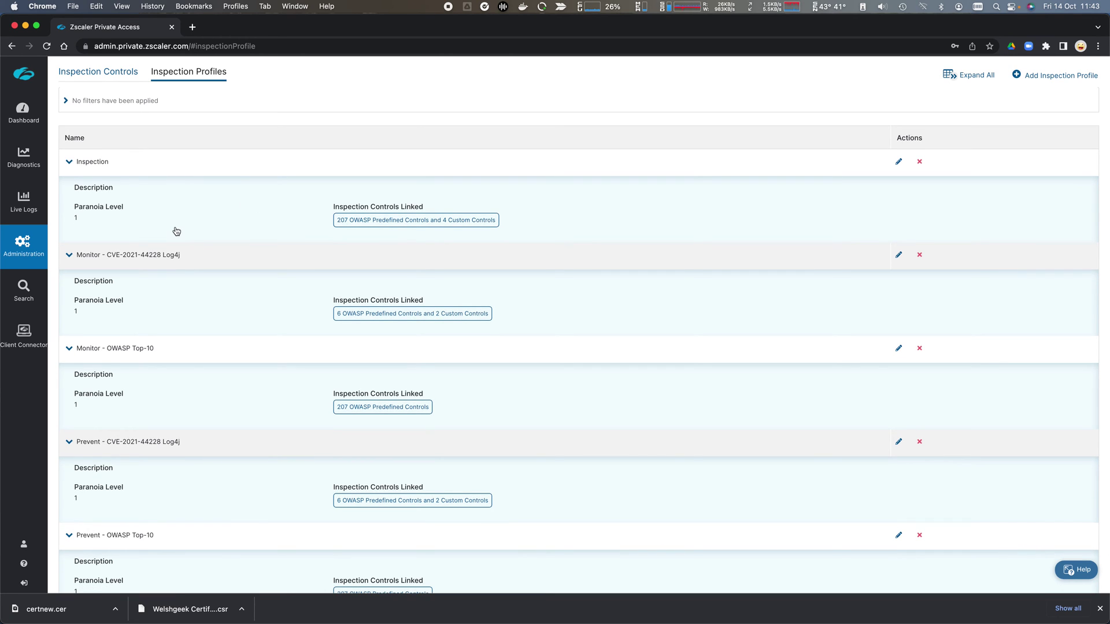
mouse_move(33, 252)
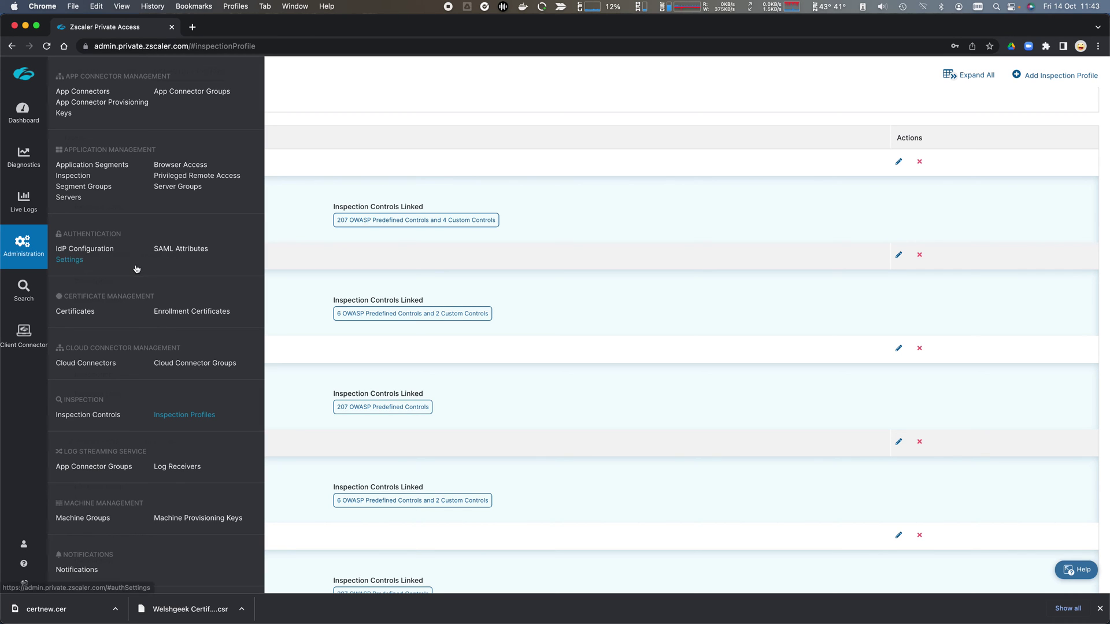
scroll(135, 267, down, 5)
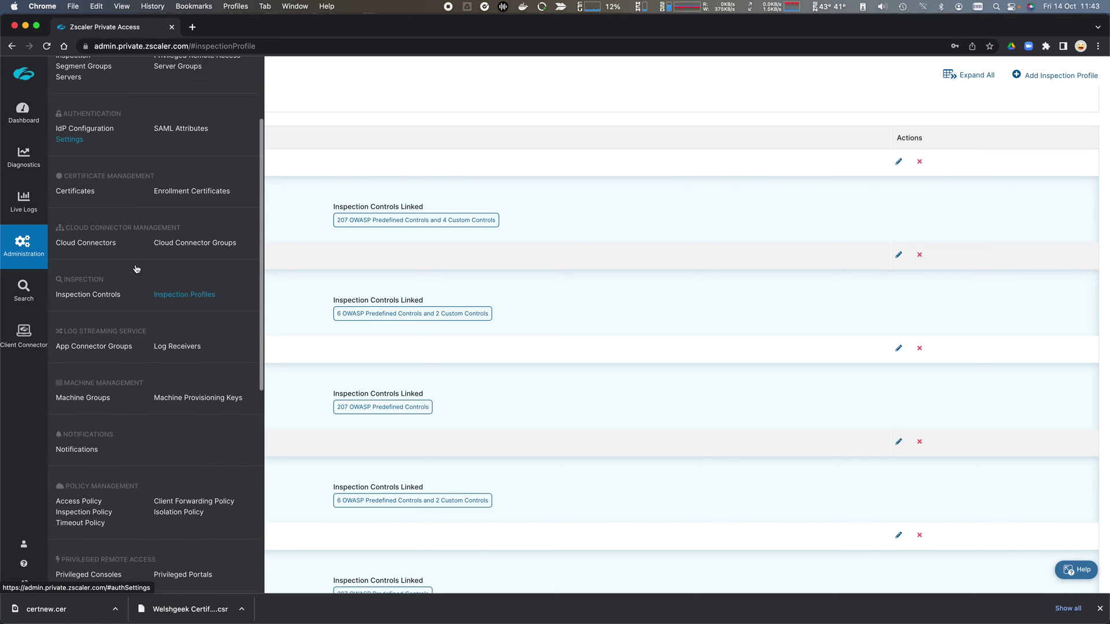
Go to Inspection Policy and expand rule 1 Apache: Inspect, Inspection profile, segment Apache
click(109, 502)
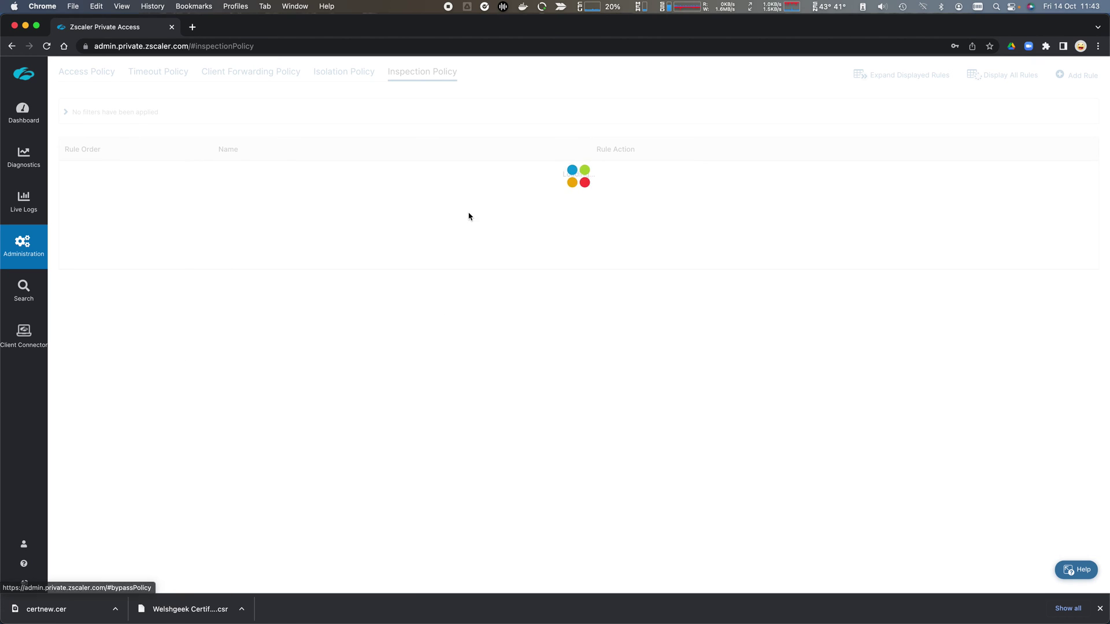
click(68, 174)
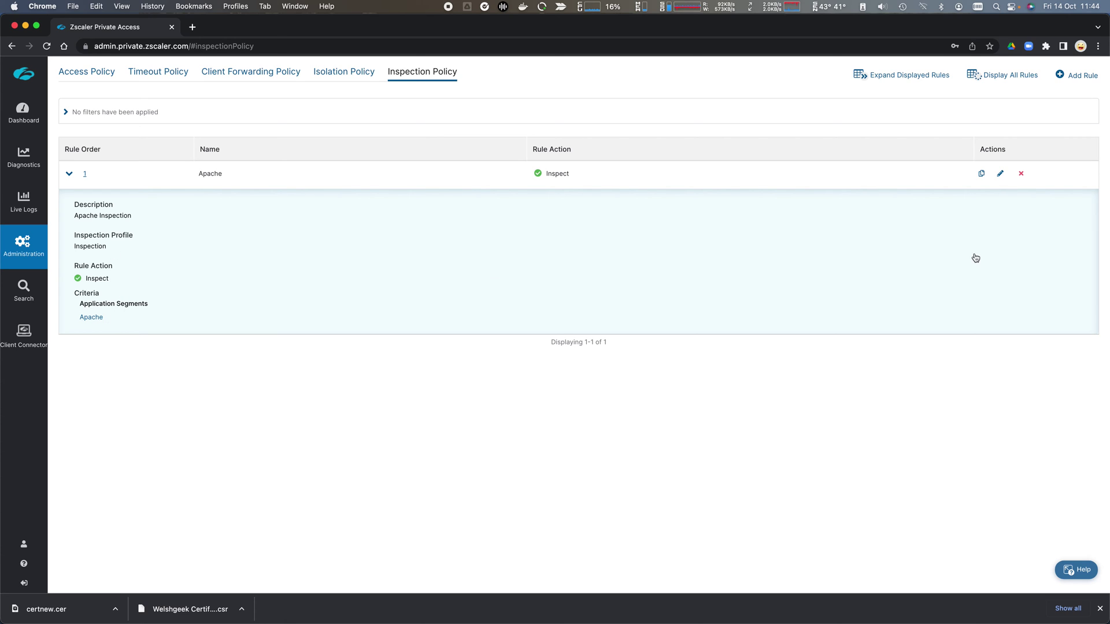
Edit the Apache rule, briefly pick Monitor - OWASP Top-10, then restore the Inspection profile
click(1000, 174)
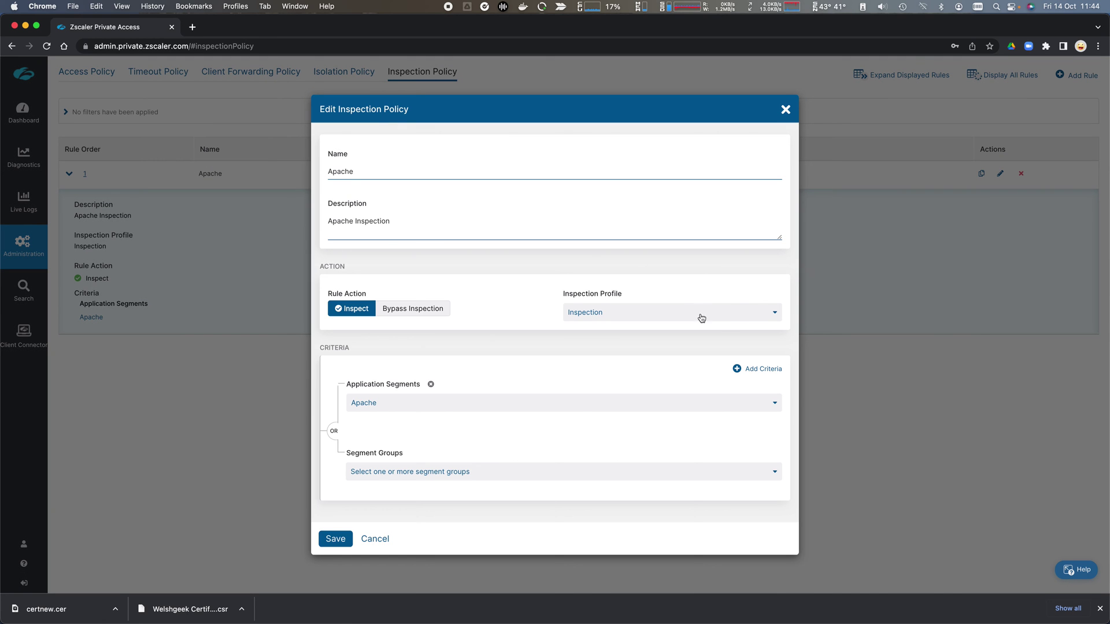
click(733, 318)
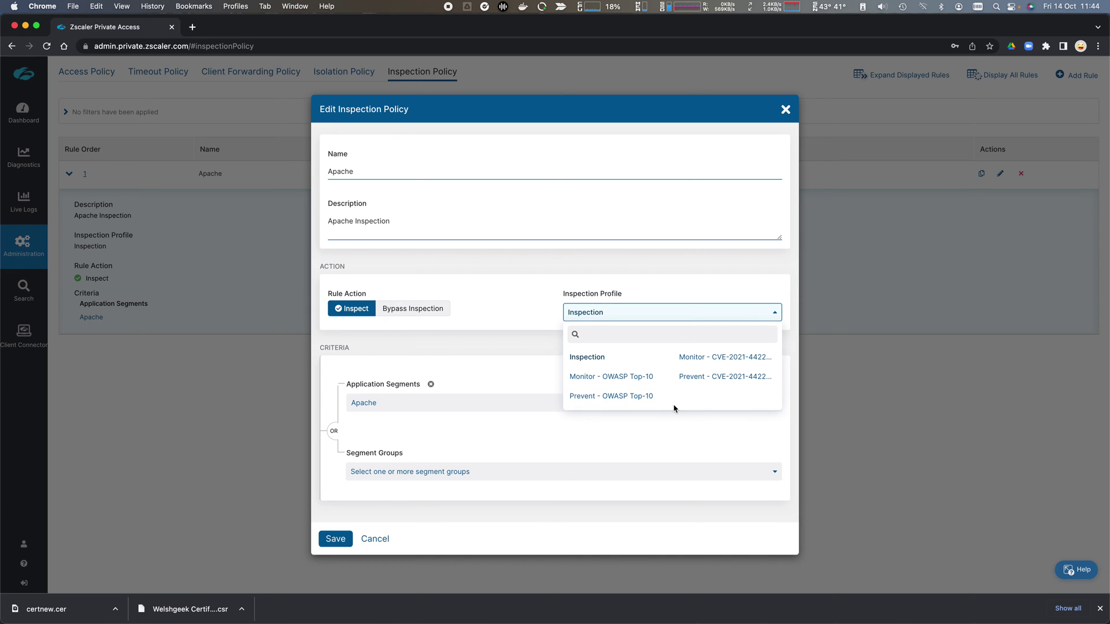
click(644, 376)
click(683, 316)
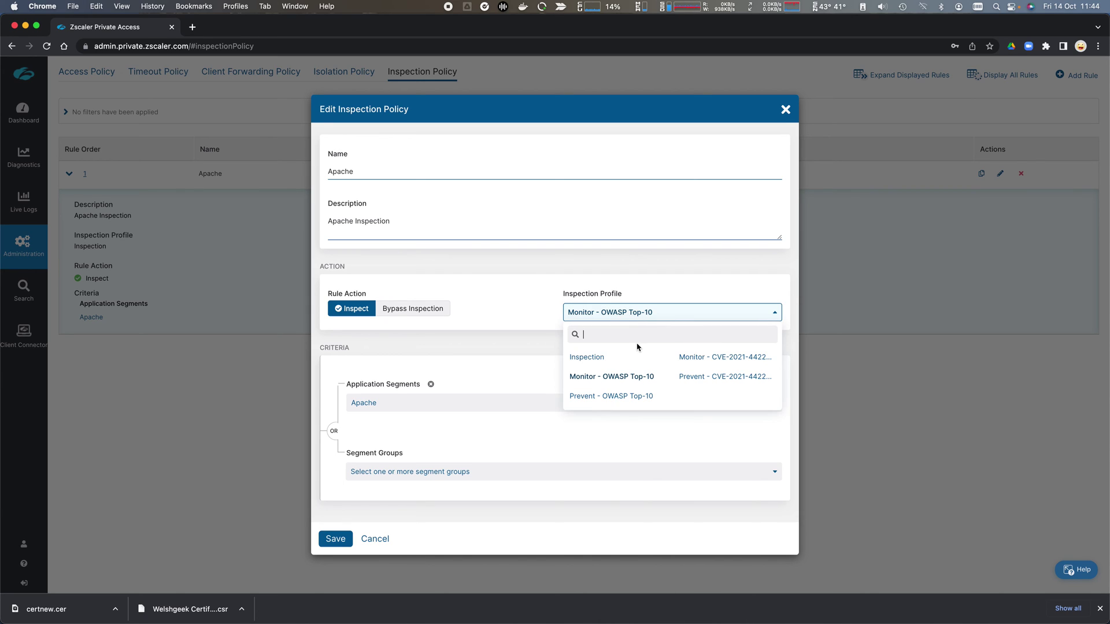
click(601, 356)
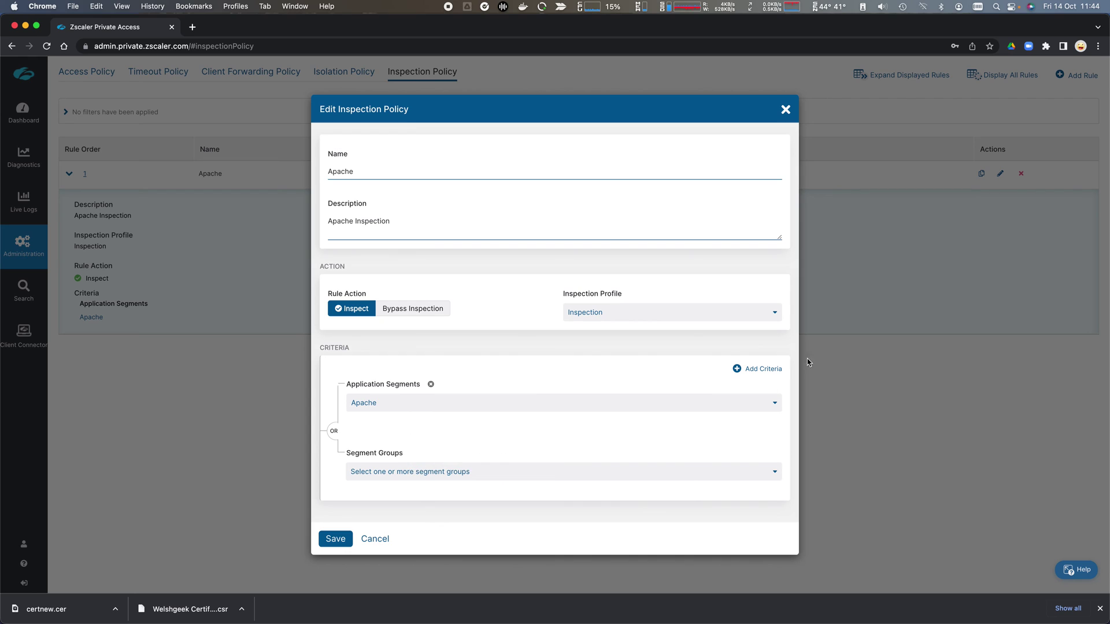
Review the available criteria types without adding any, and cancel the rule editor unsaved
click(738, 369)
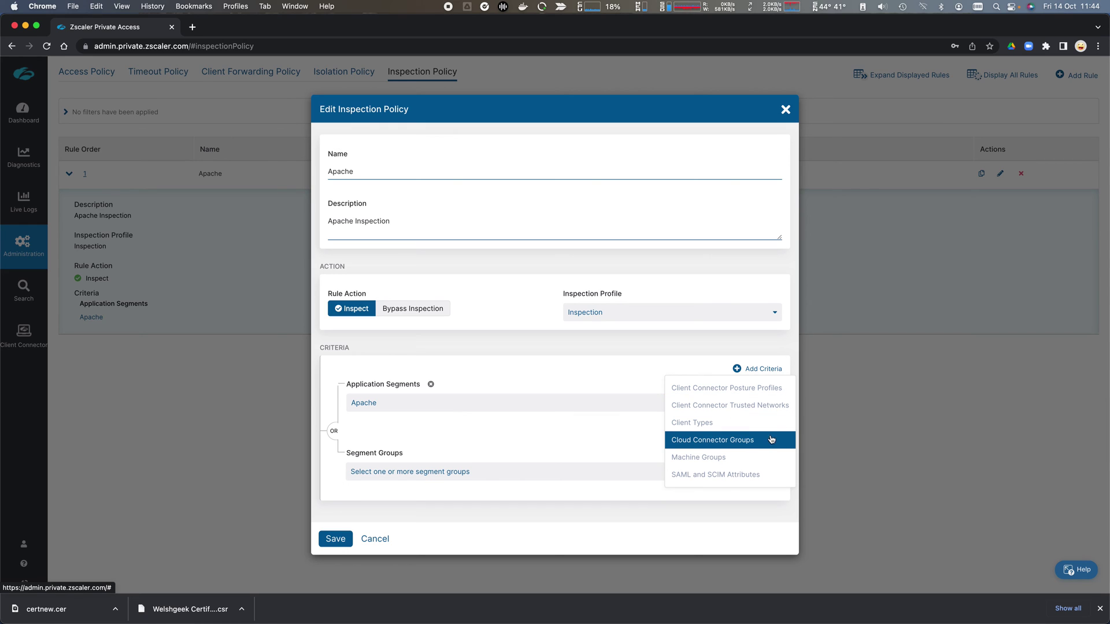
click(566, 353)
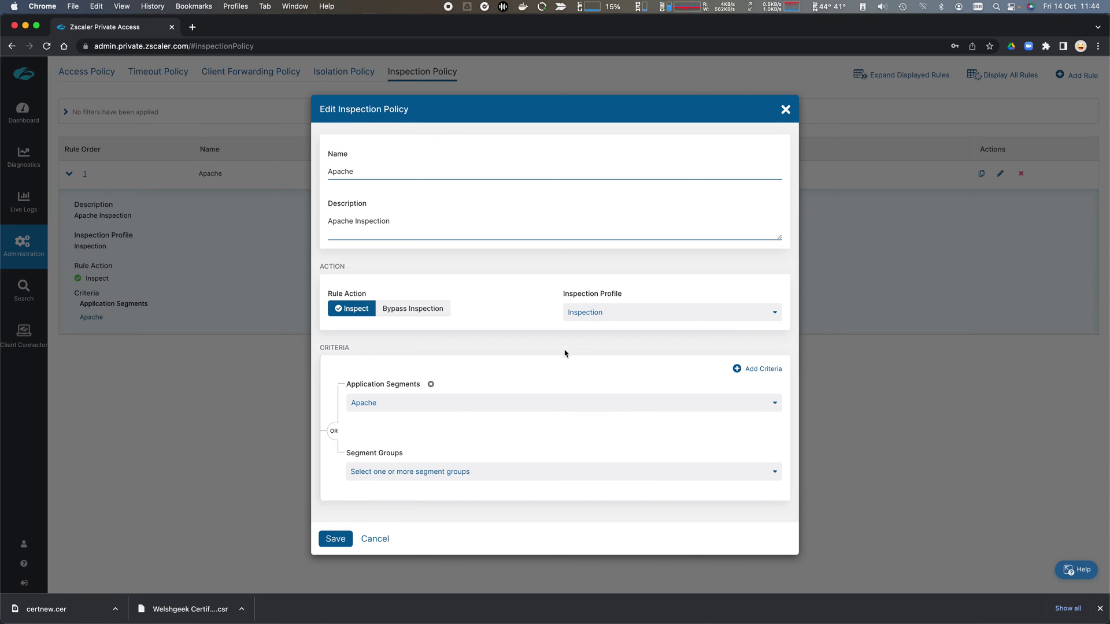
click(368, 540)
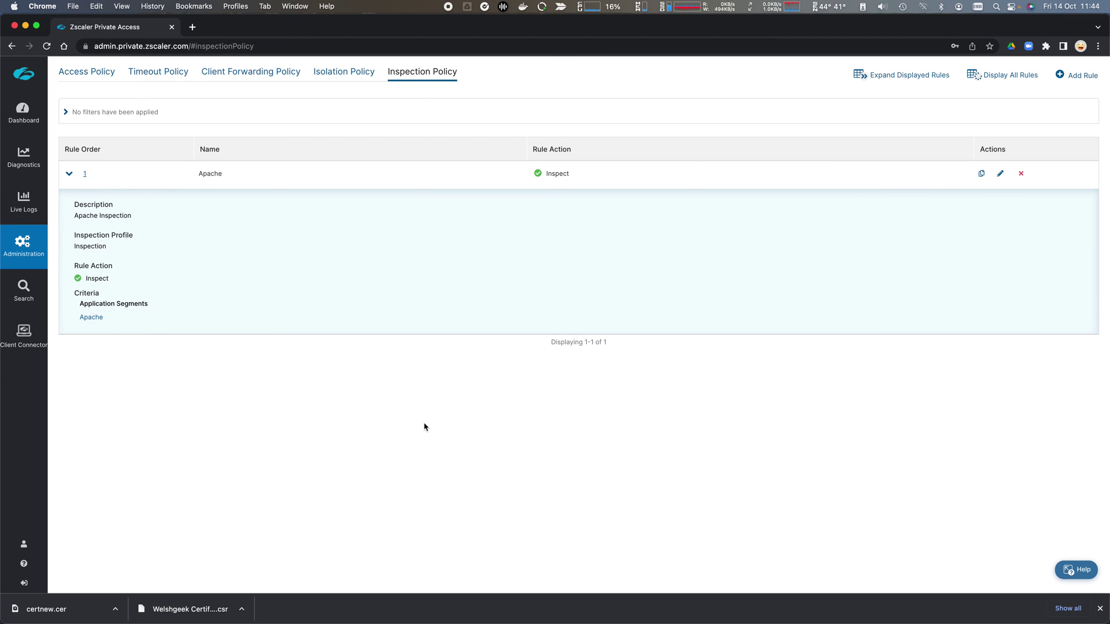
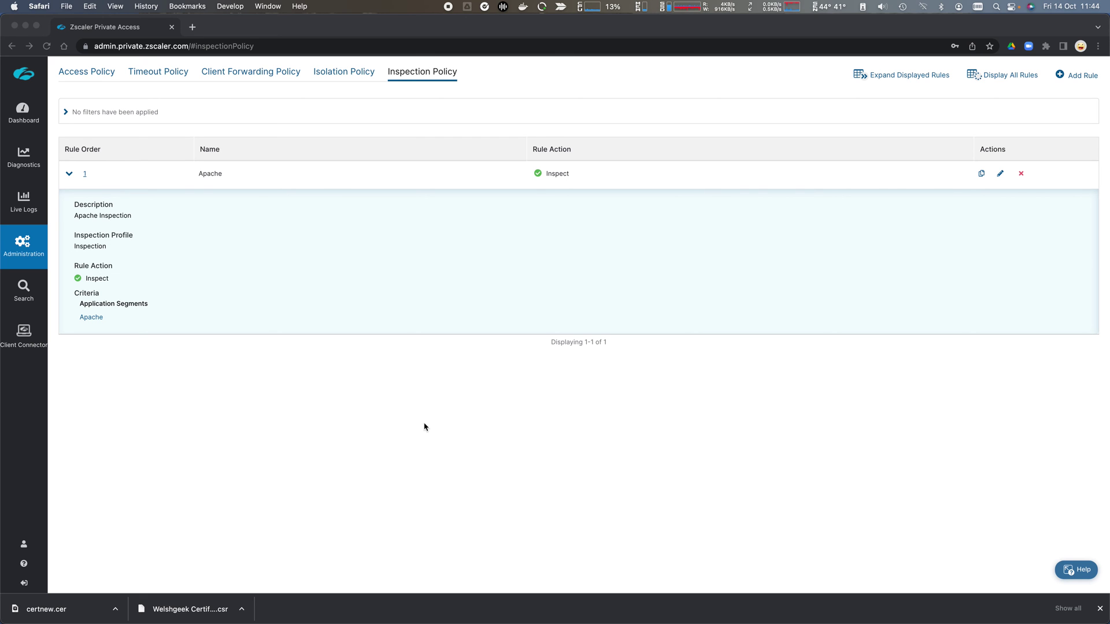
Clear Safari's browsing history and website data for 'all history'
click(424, 427)
key(super+Tab)
click(50, 7)
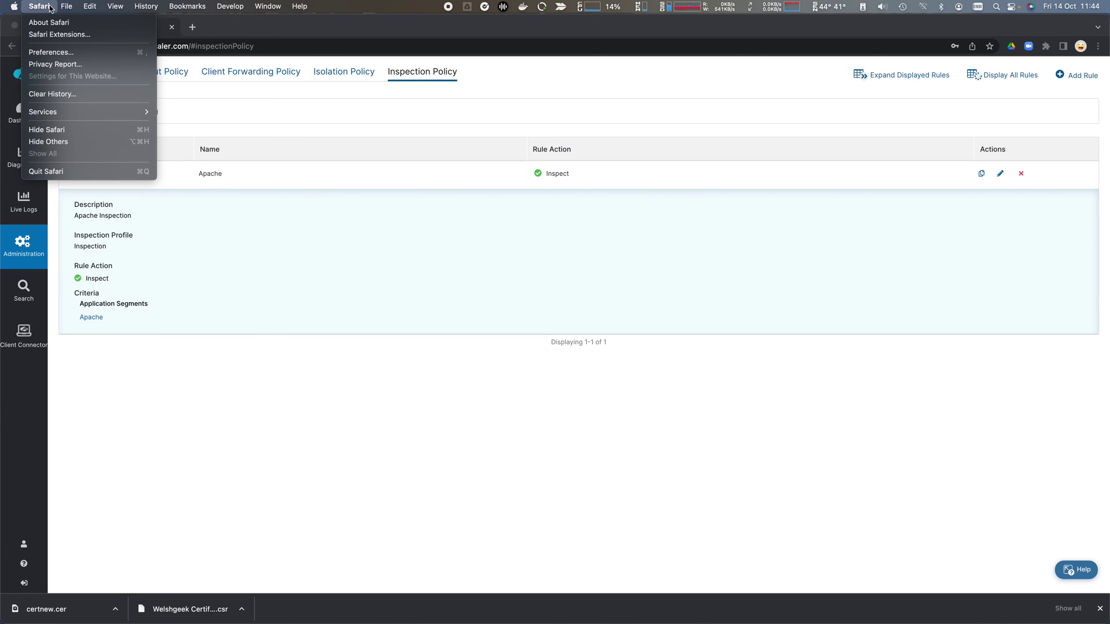
click(51, 94)
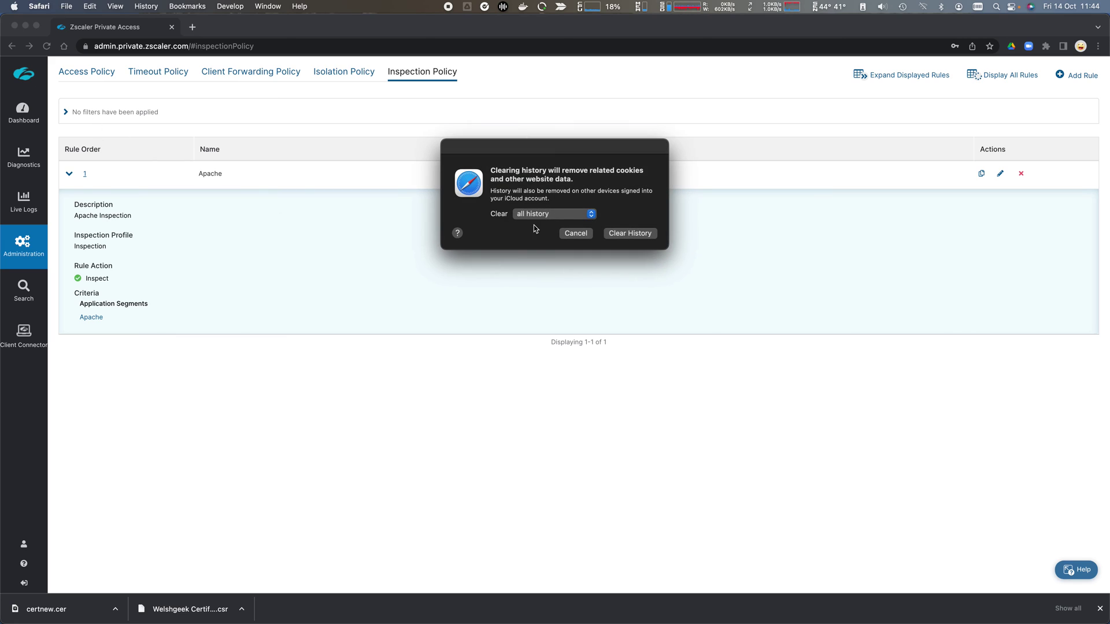
click(628, 234)
key(super+Tab)
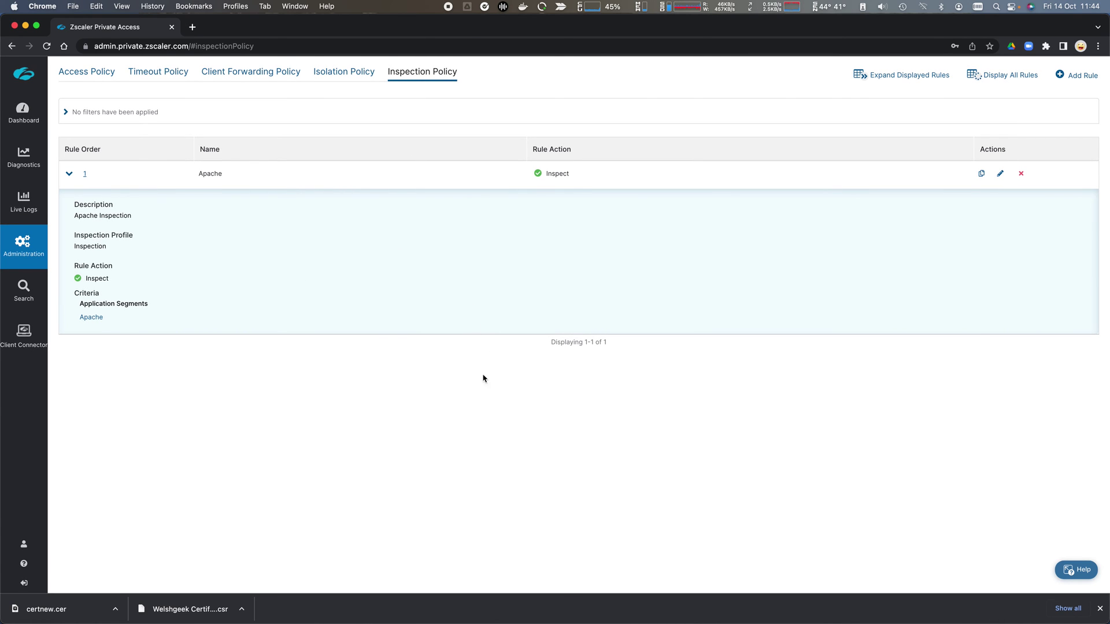
key(super+Tab)
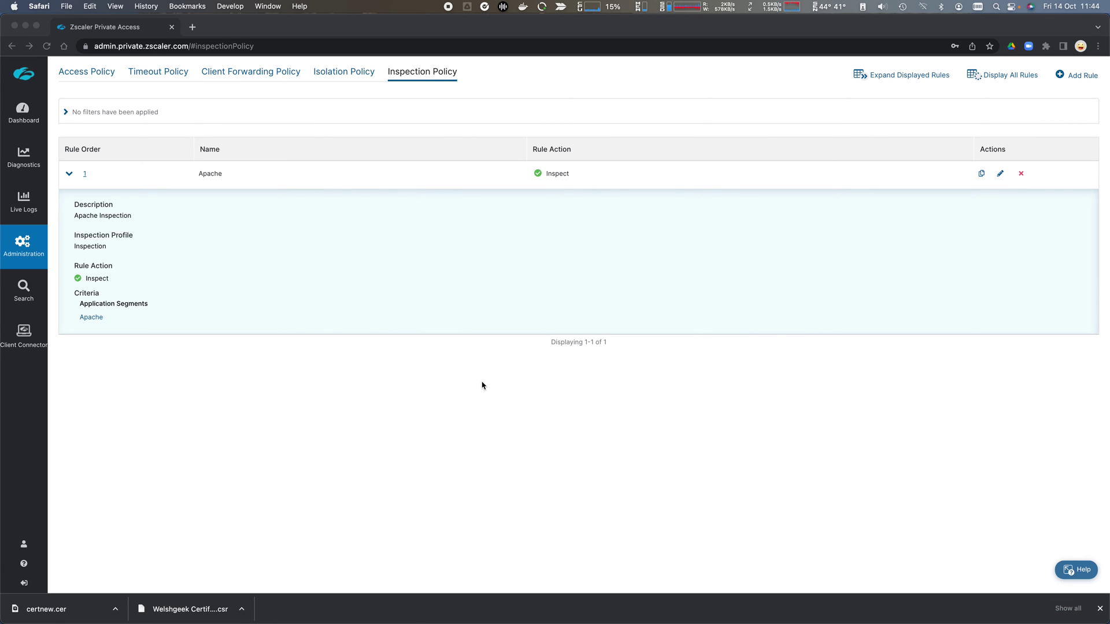
key(super+n)
key(super+l)
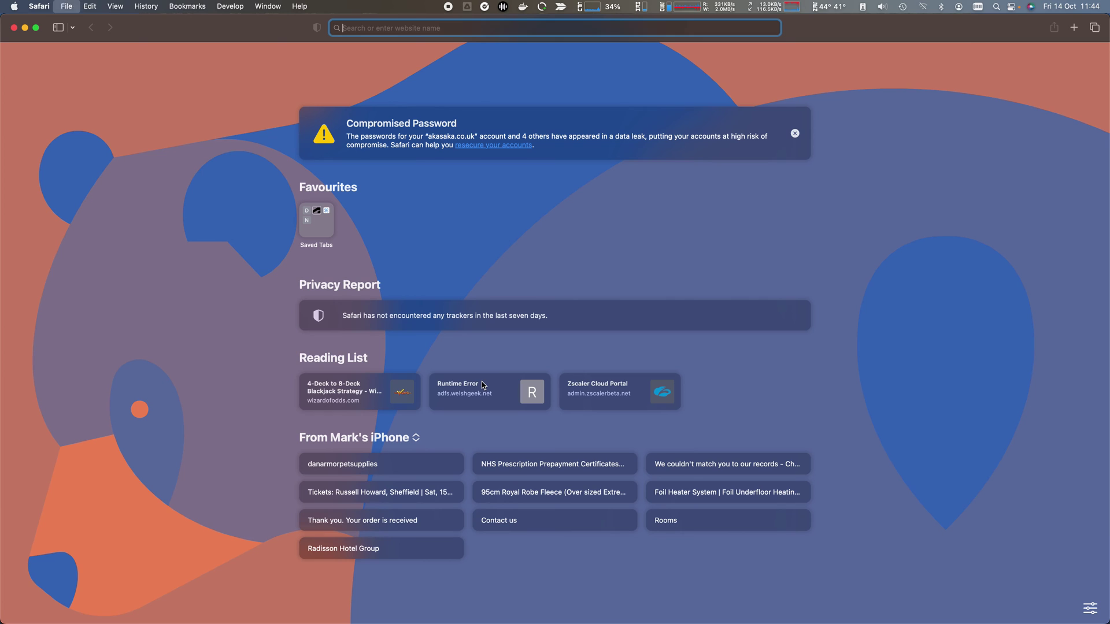
text(https://a)
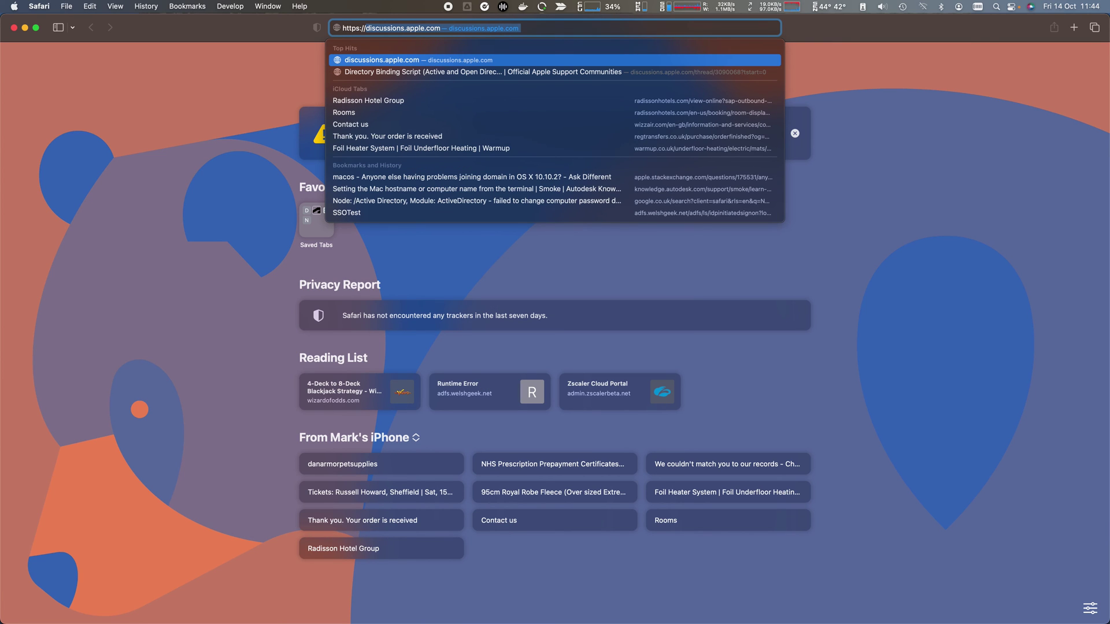
text(pache.welshg)
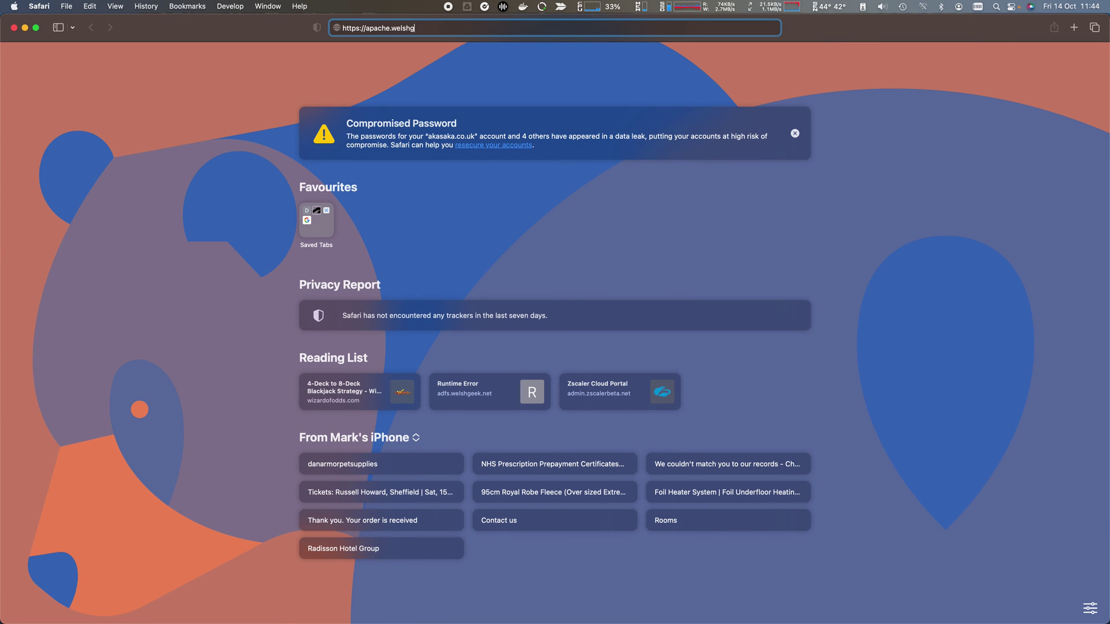
text(eek.net/)
key(Return)
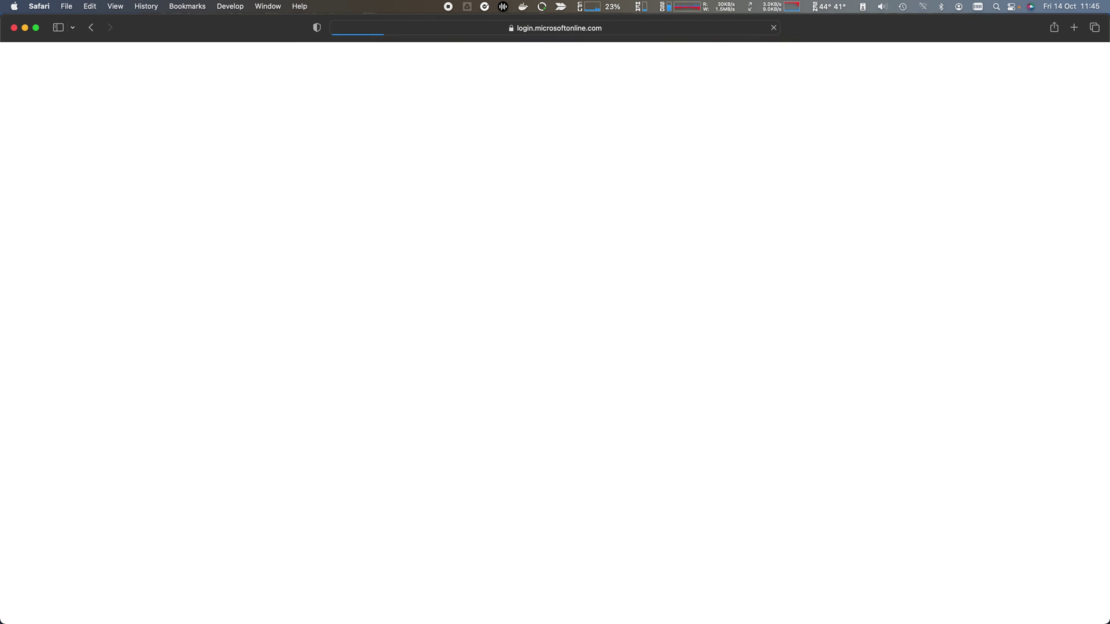
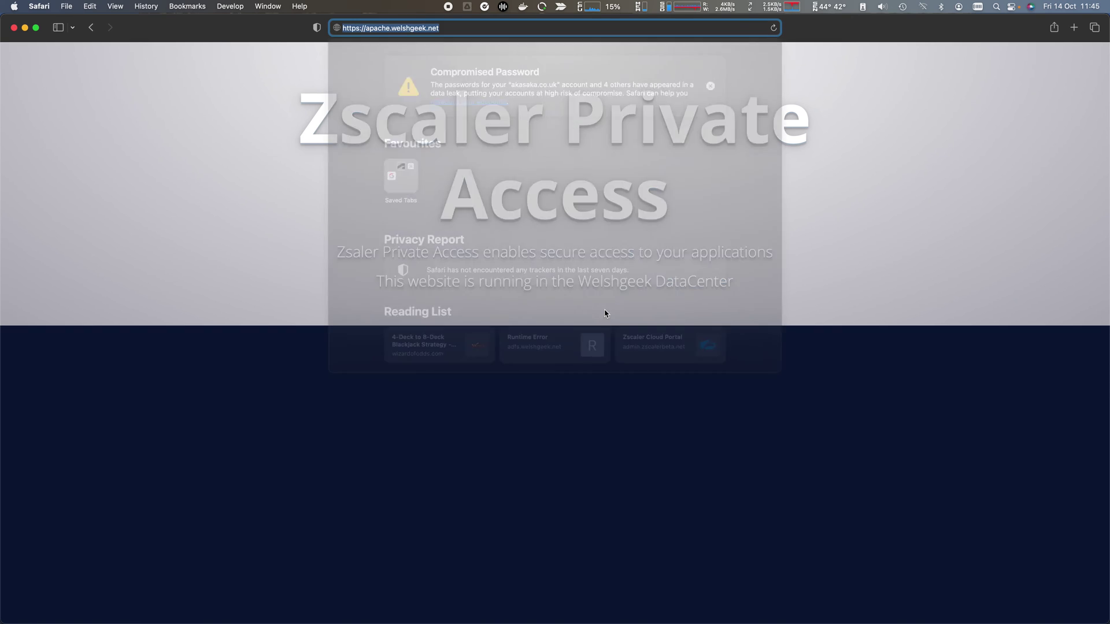
Paste the Log4j query URL for apache.welshgeek.net and load it, getting 403 FORBIDDEN
key(super+v)
key(Return)
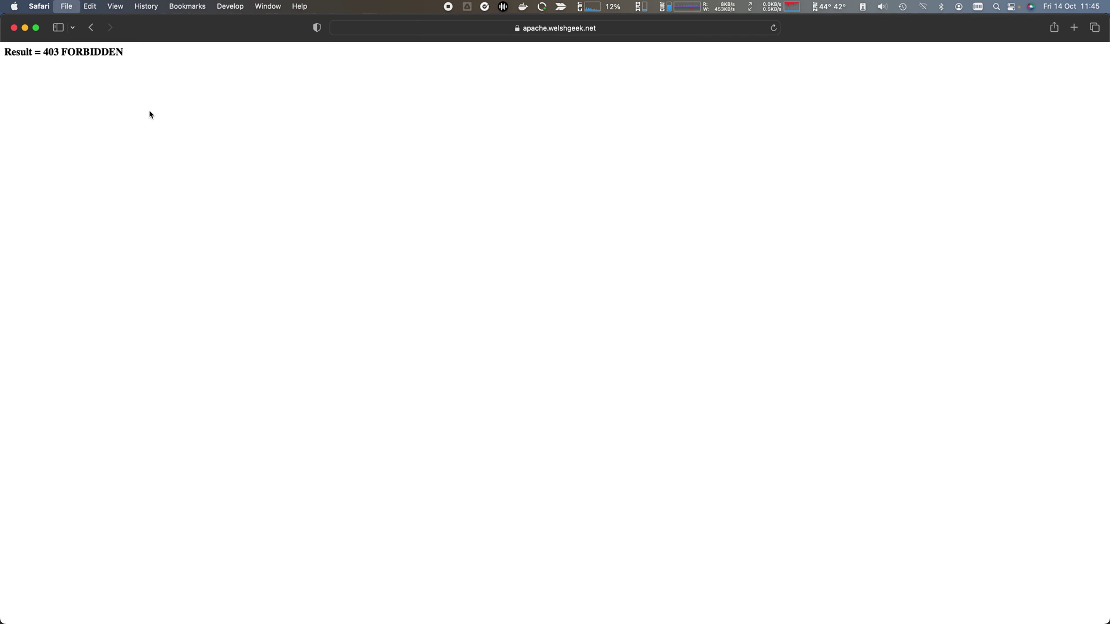
Reload apache.welshgeek.net to confirm the test request still returns 'Result = 403 FORBIDDEN'
key(Return)
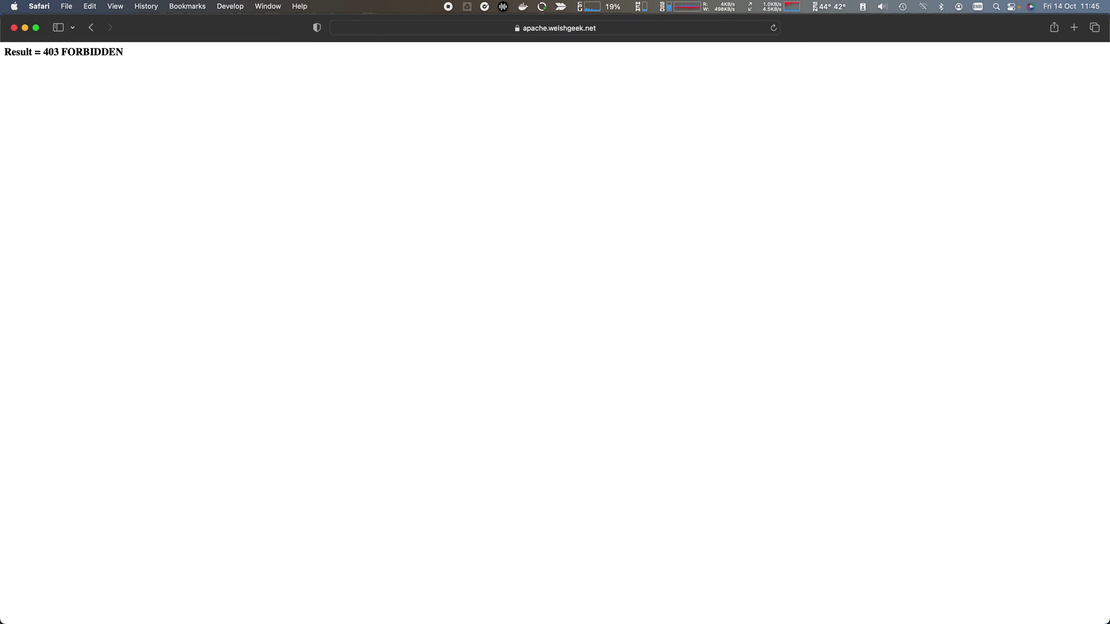
Switch from Safari past Sublime Text to the Zscaler admin console in Chrome
key(super+Tab)
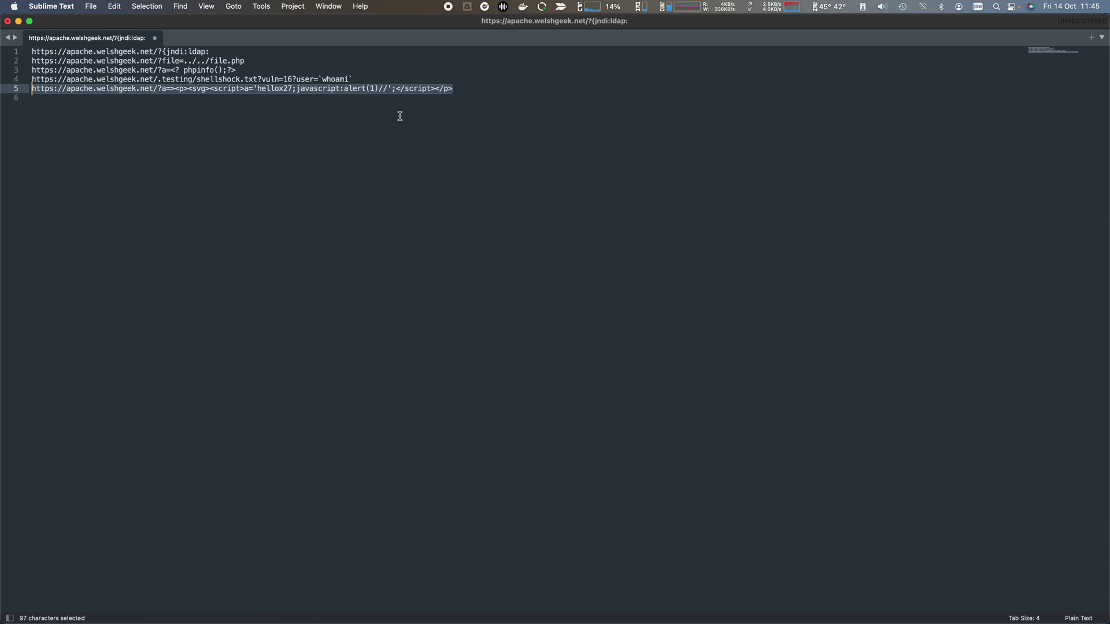
key(super+Tab)
key(super+Tab)
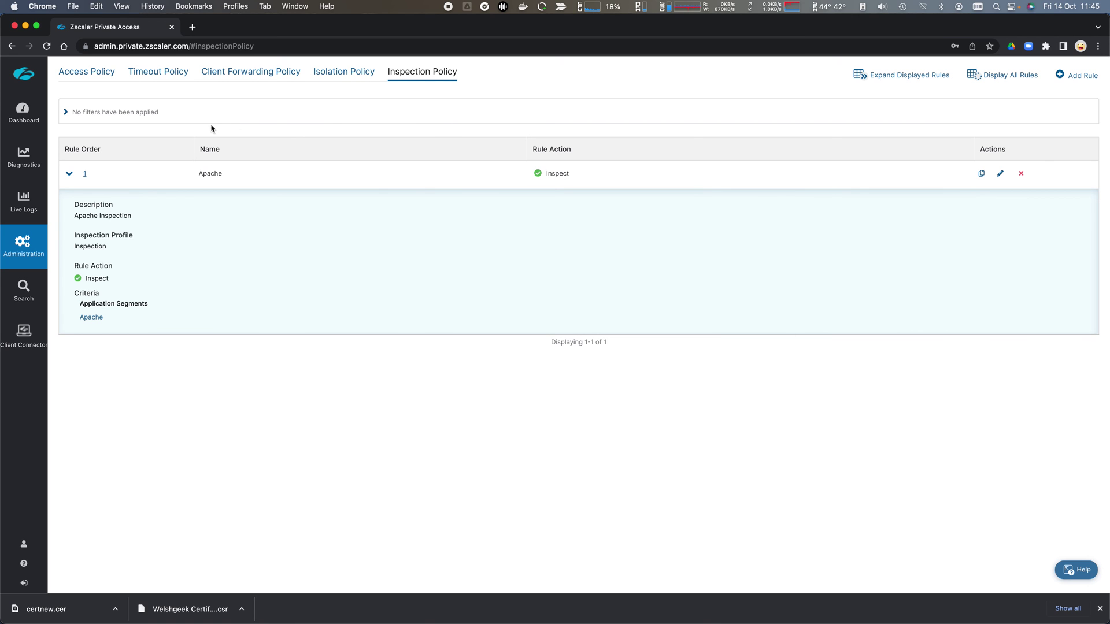
Open the Inspection dashboard and select the Critical severity slice showing 8 violations
click(27, 117)
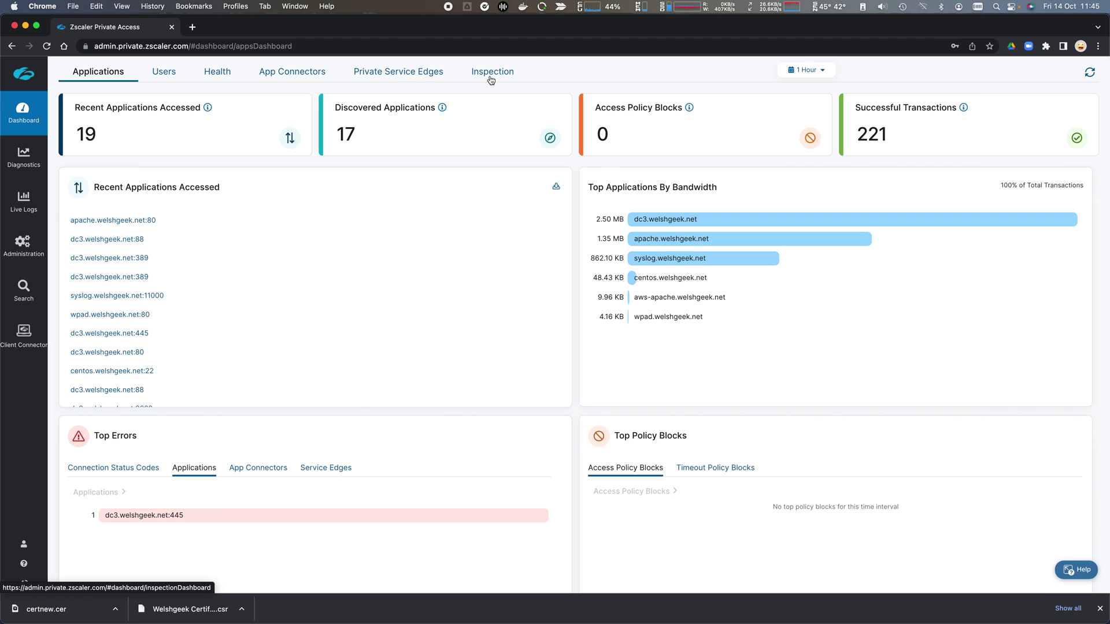
click(492, 79)
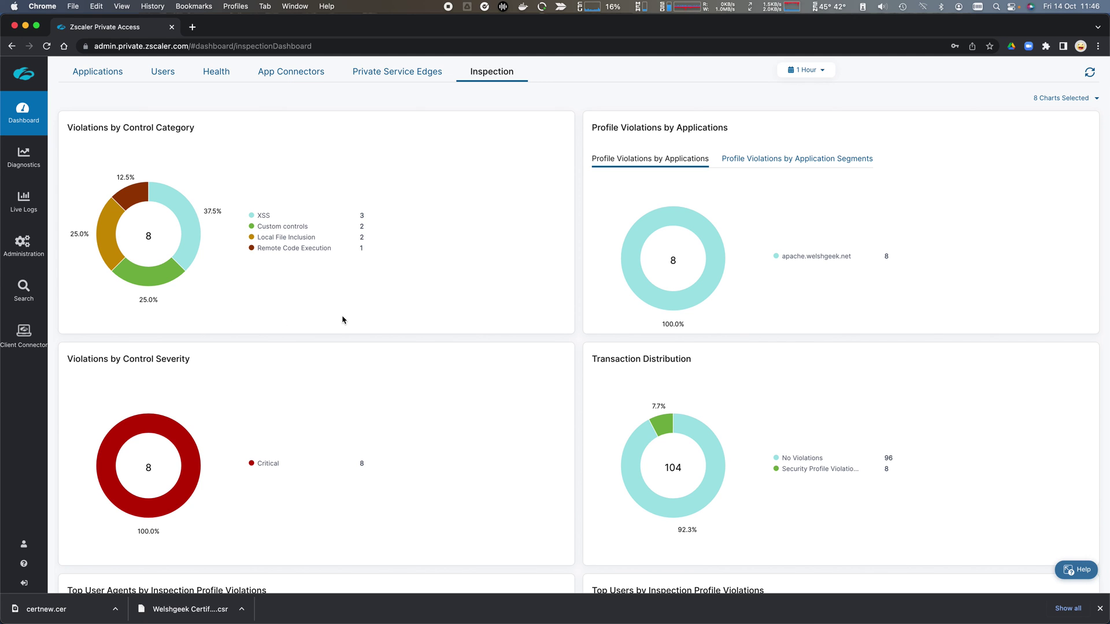
scroll(511, 286, down, 5)
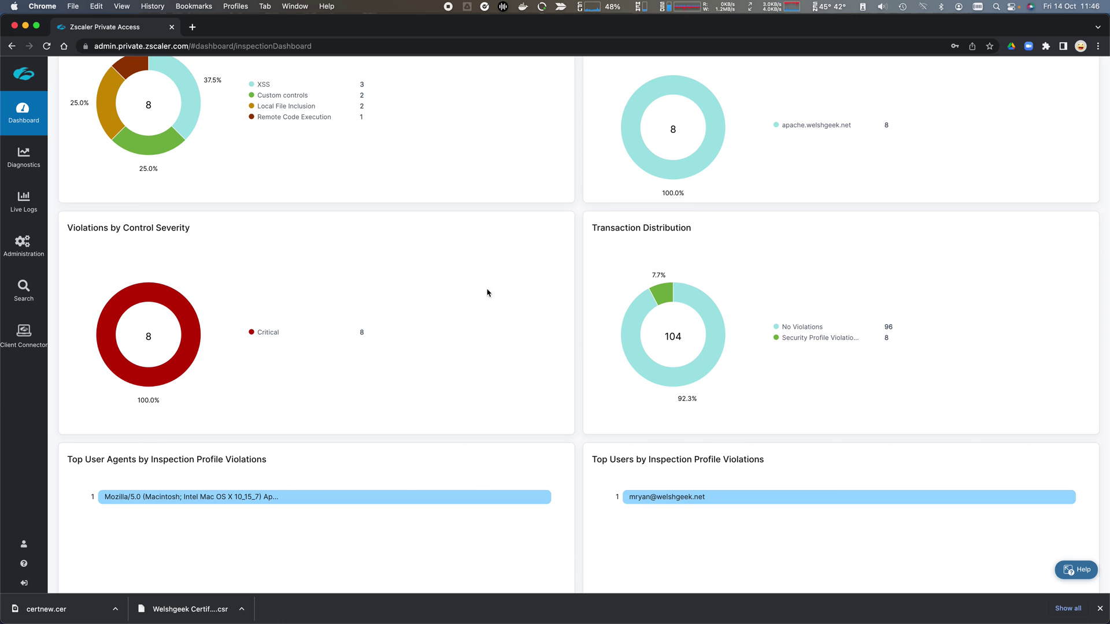
scroll(205, 344, down, 1)
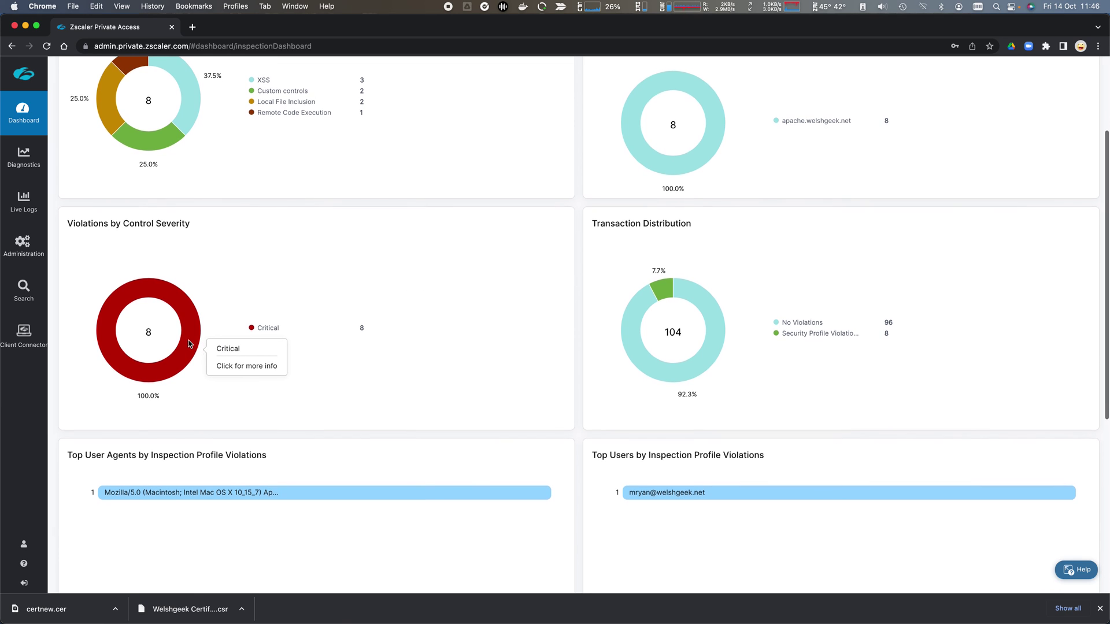
click(196, 343)
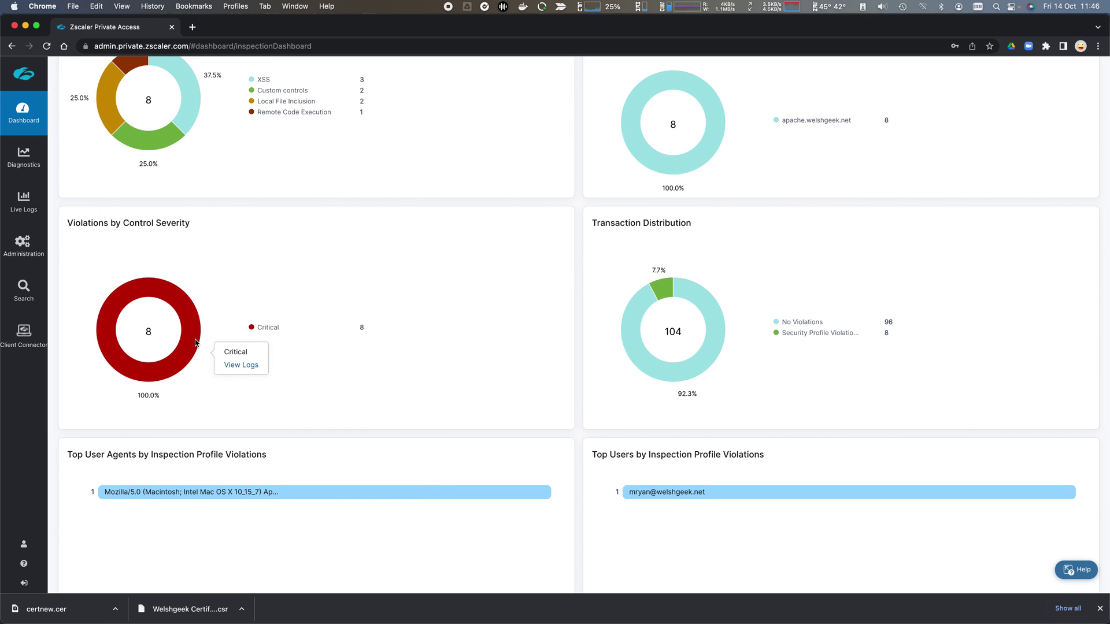
View the Critical violation logs and expand the latest Path Traversal transaction, blocked with 403
click(251, 370)
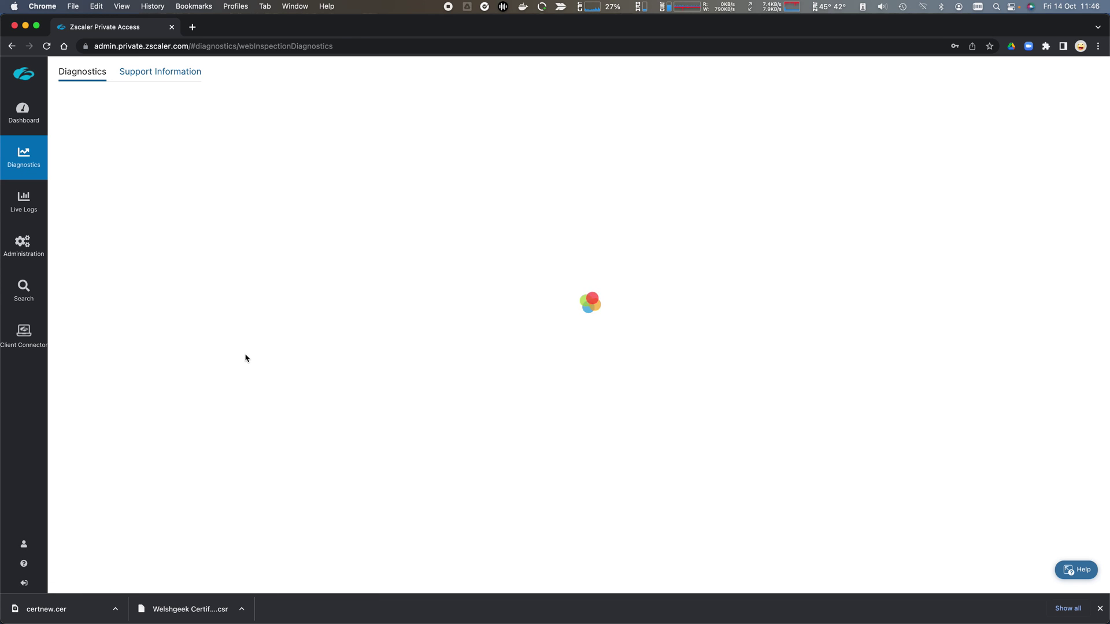
scroll(619, 286, down, 3)
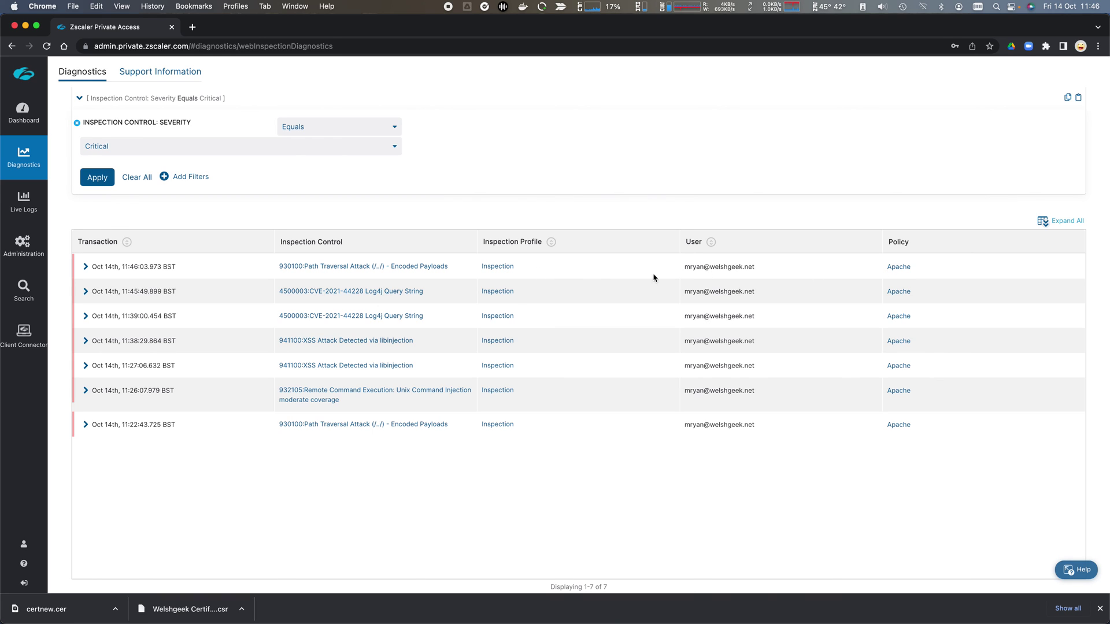
drag(756, 271, 676, 272)
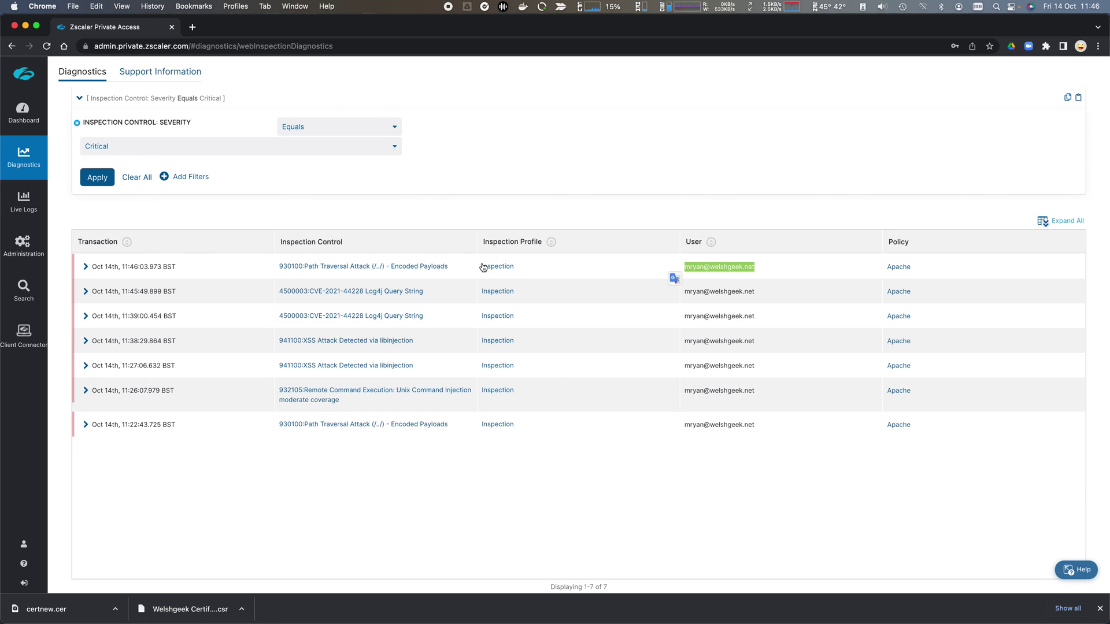
click(86, 267)
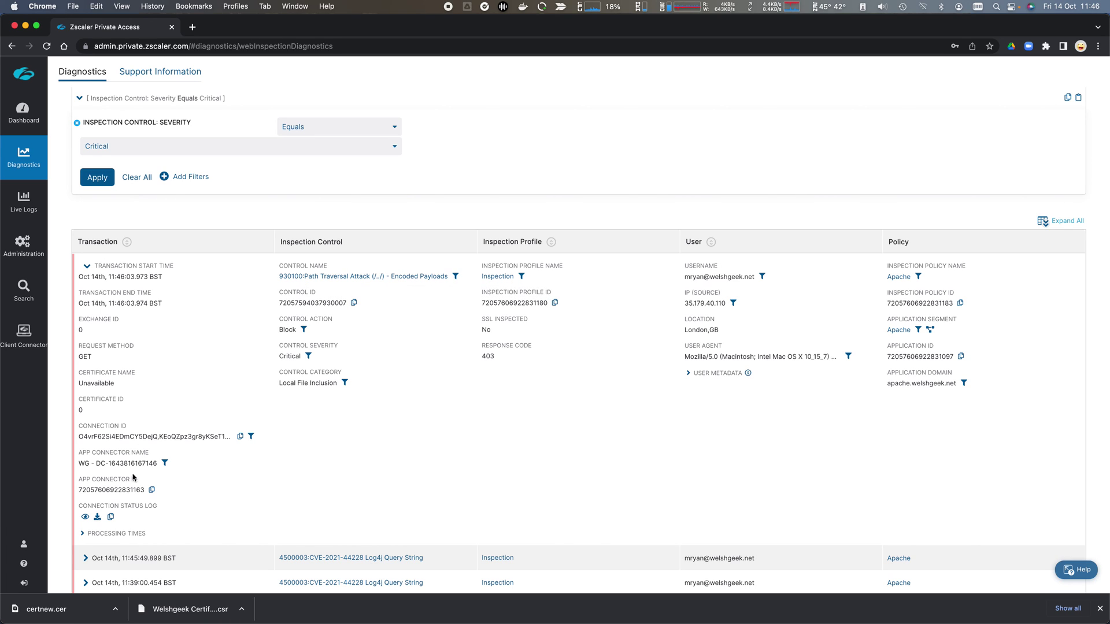
click(84, 517)
scroll(514, 412, down, 10)
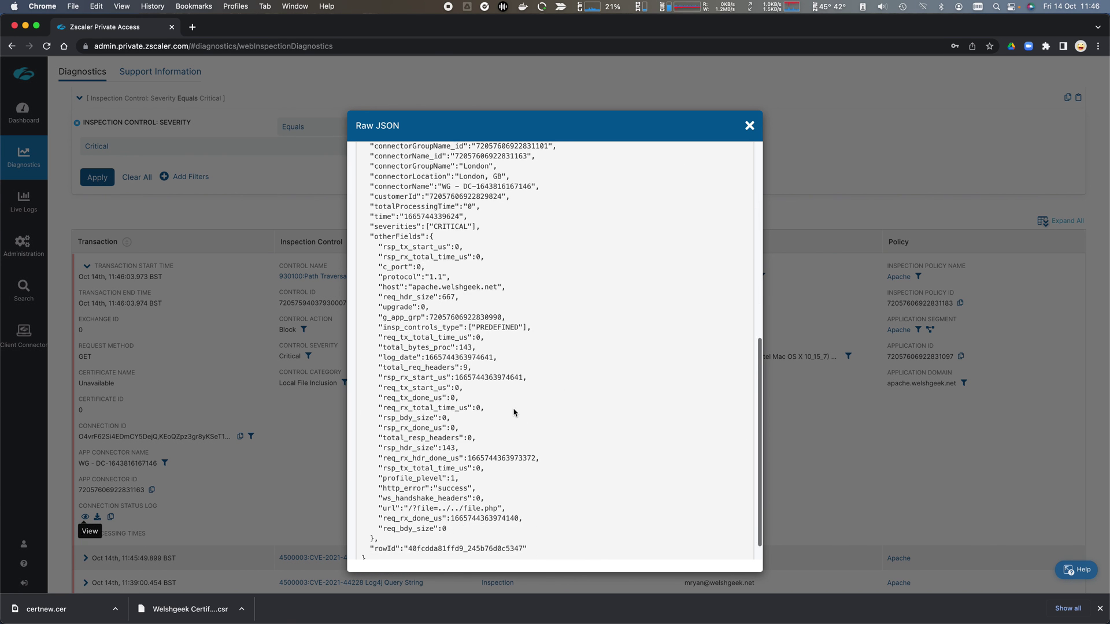
scroll(513, 412, down, 3)
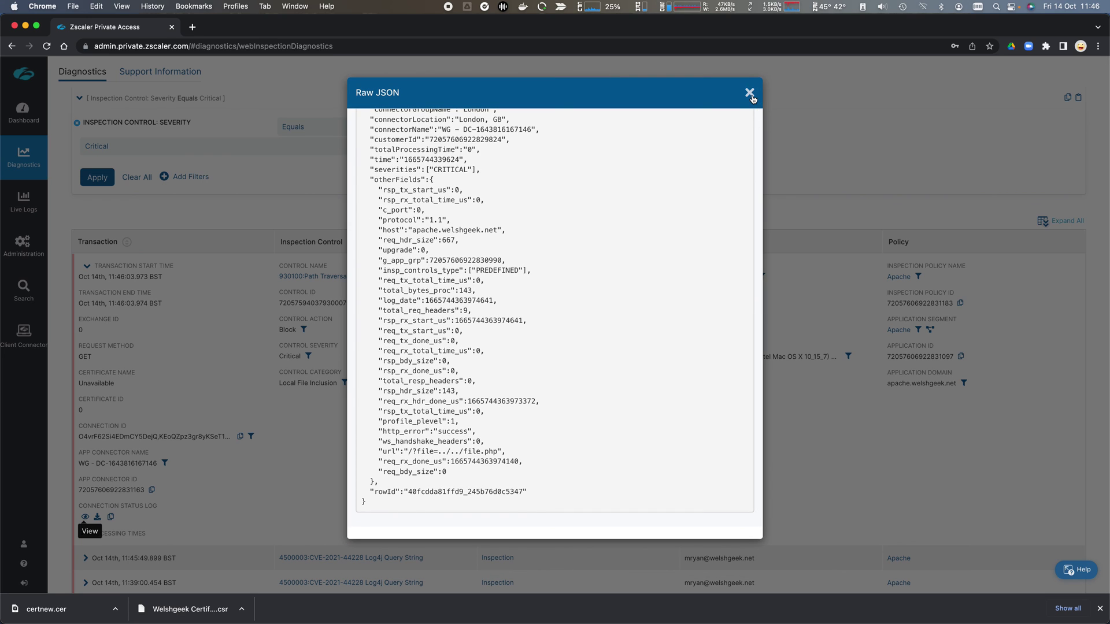
click(749, 93)
scroll(660, 168, up, 4)
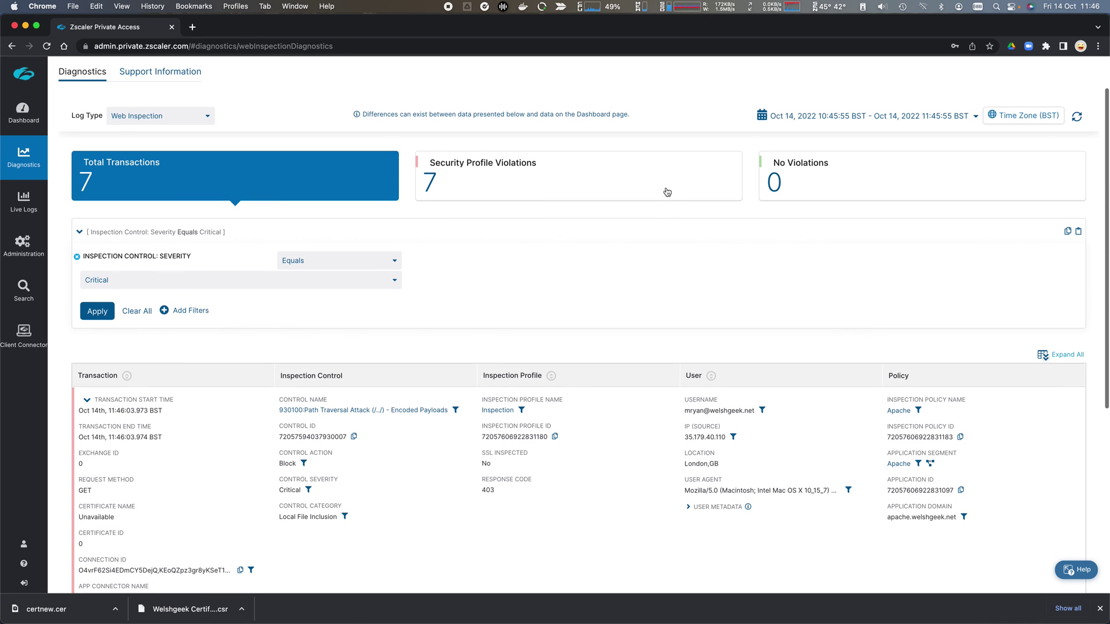